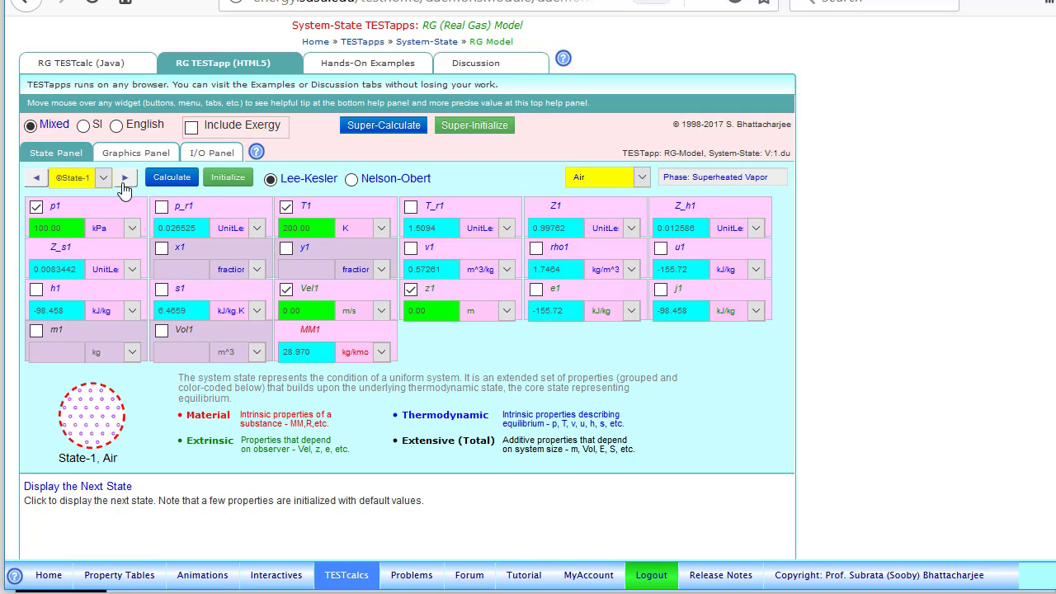
# Step: Define State-2 with pressure p2 =p1 and temperature T2 =T1+100, and calculate the state
pyautogui.click(124, 179)
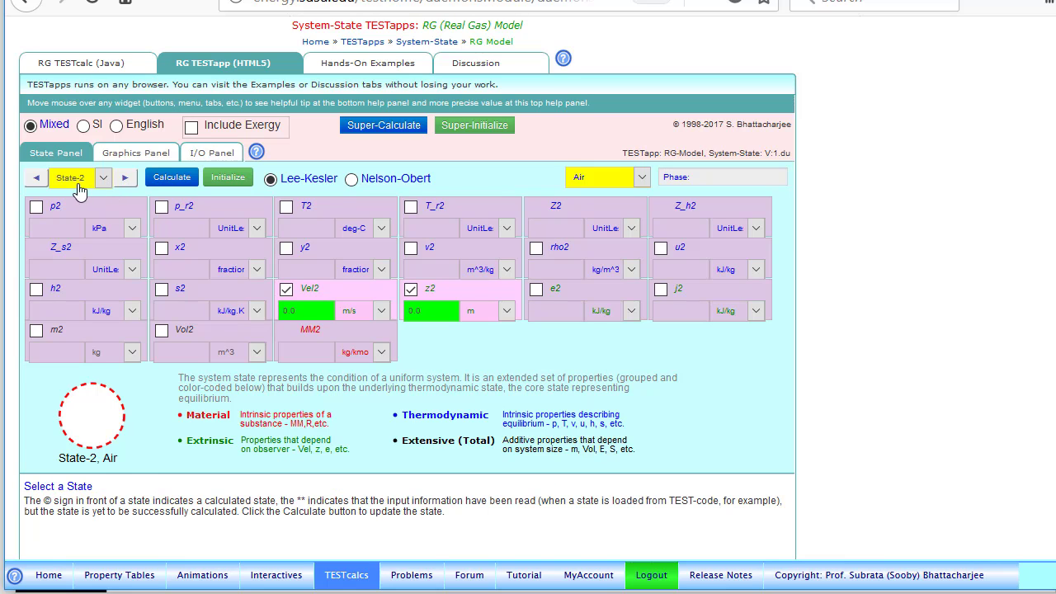
pyautogui.click(36, 207)
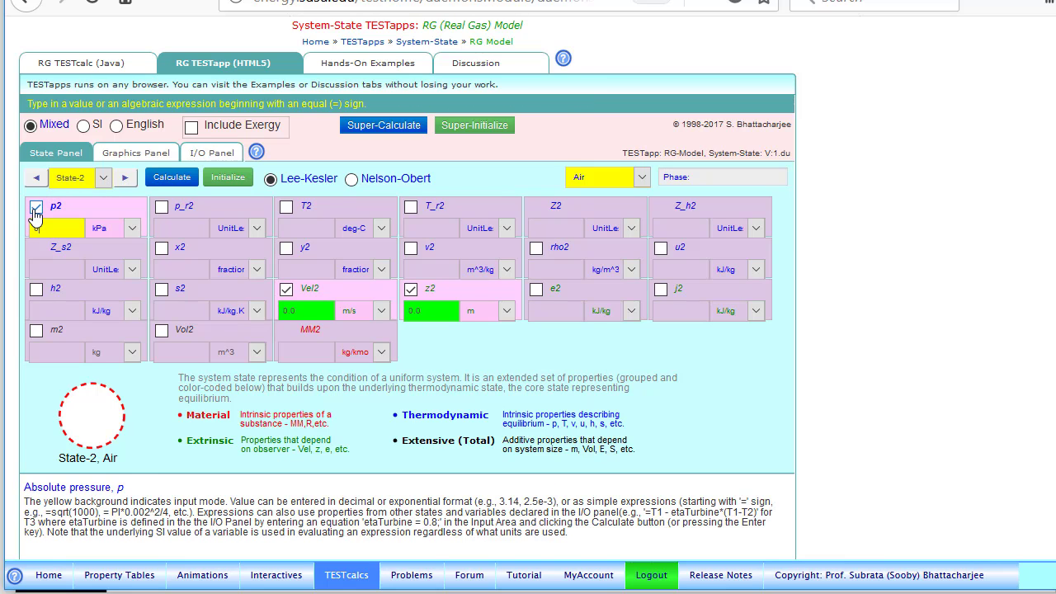
pyautogui.write('=p1')
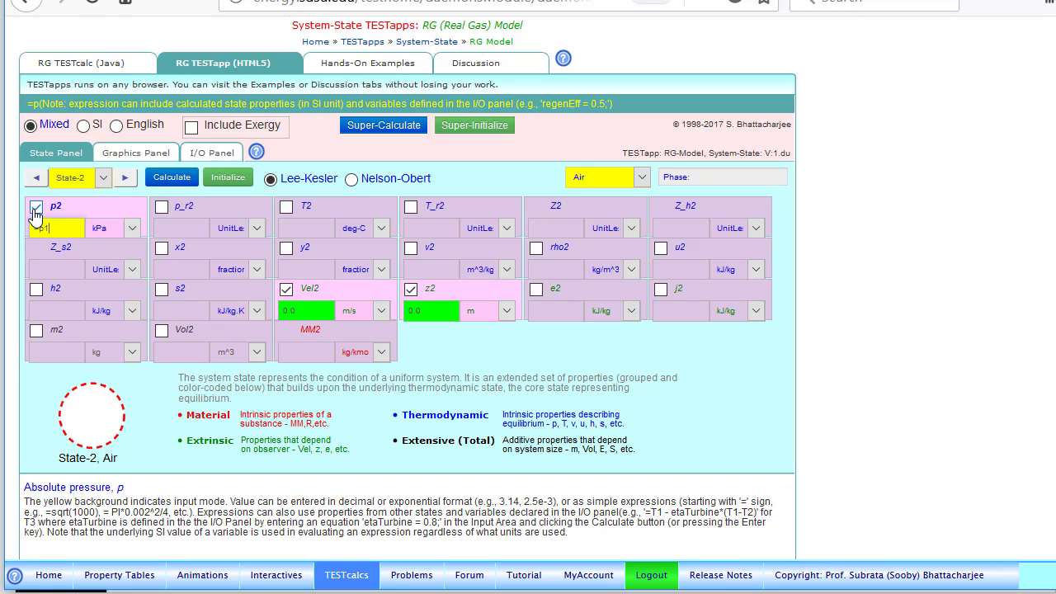
pyautogui.click(286, 208)
pyautogui.write('=')
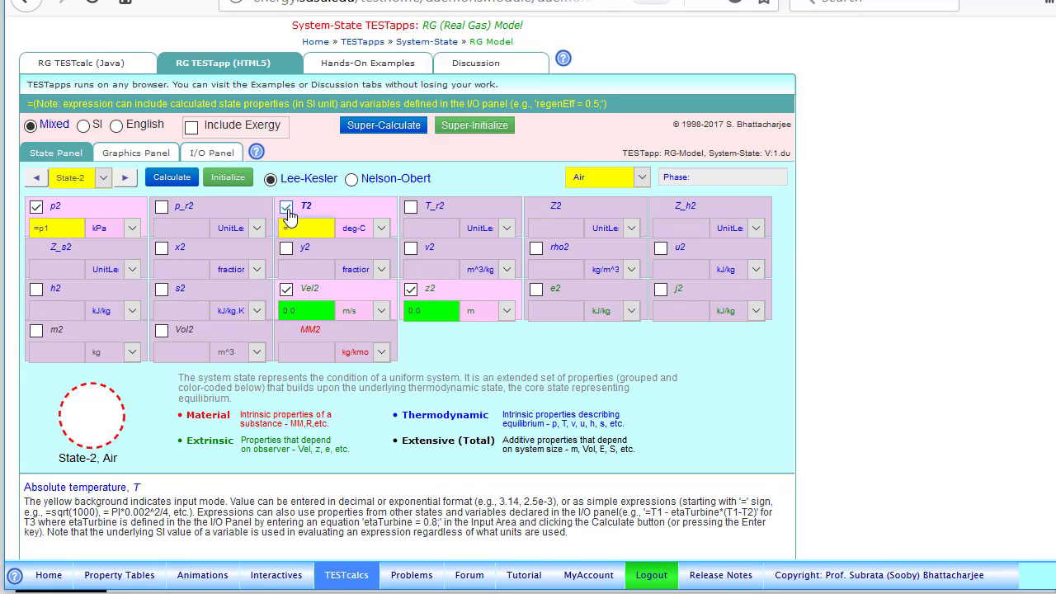
pyautogui.write('T1')
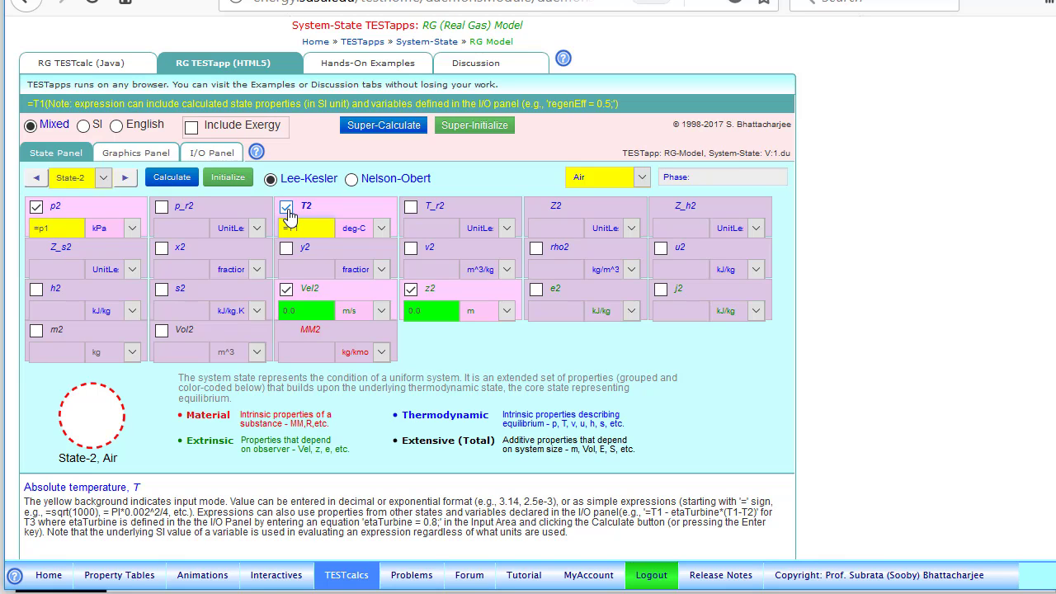
pyautogui.write('+1')
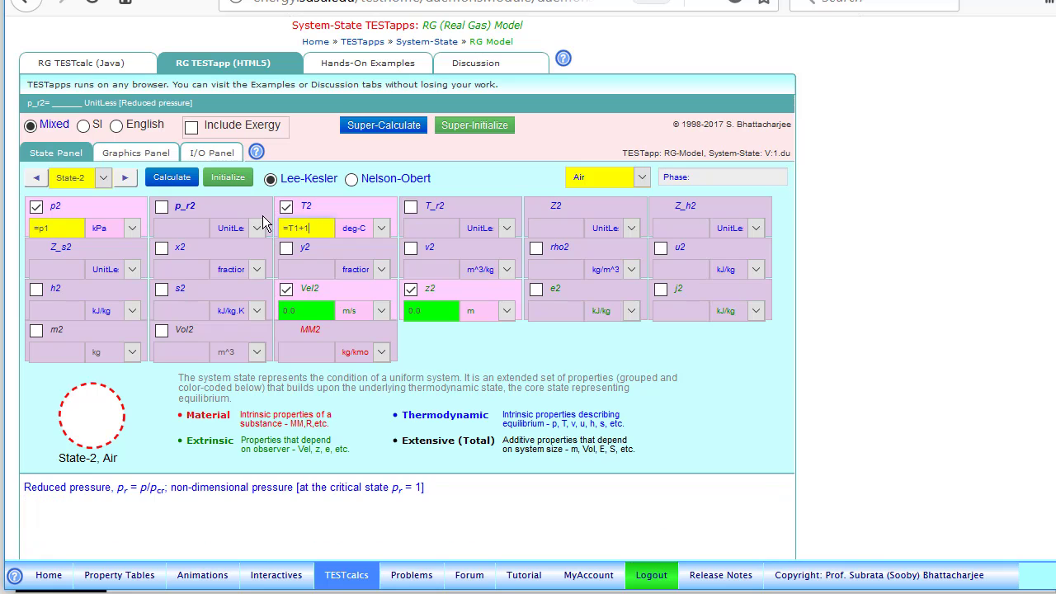
pyautogui.write('00')
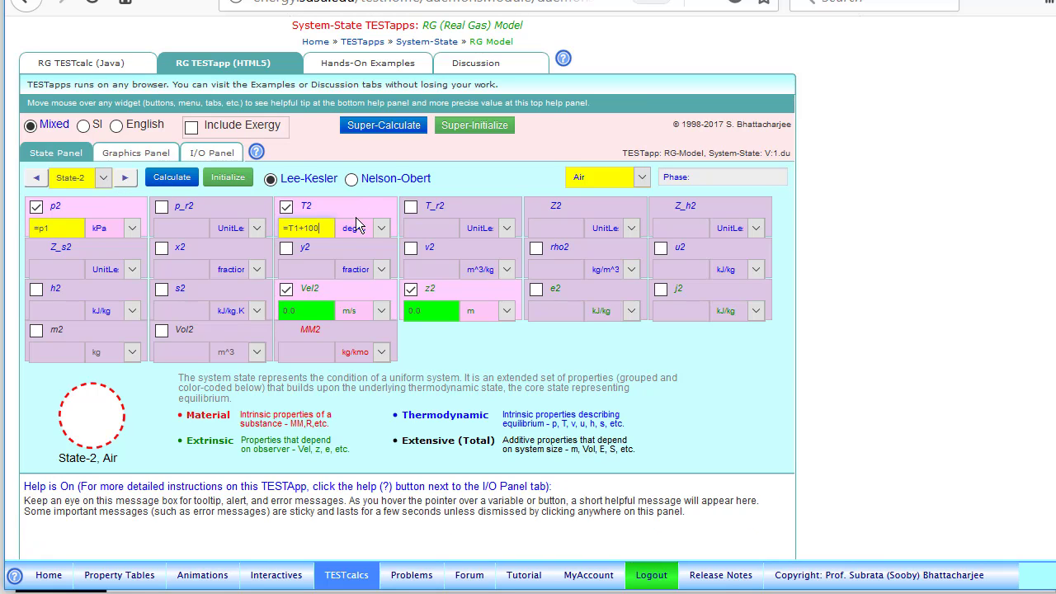
pyautogui.click(164, 184)
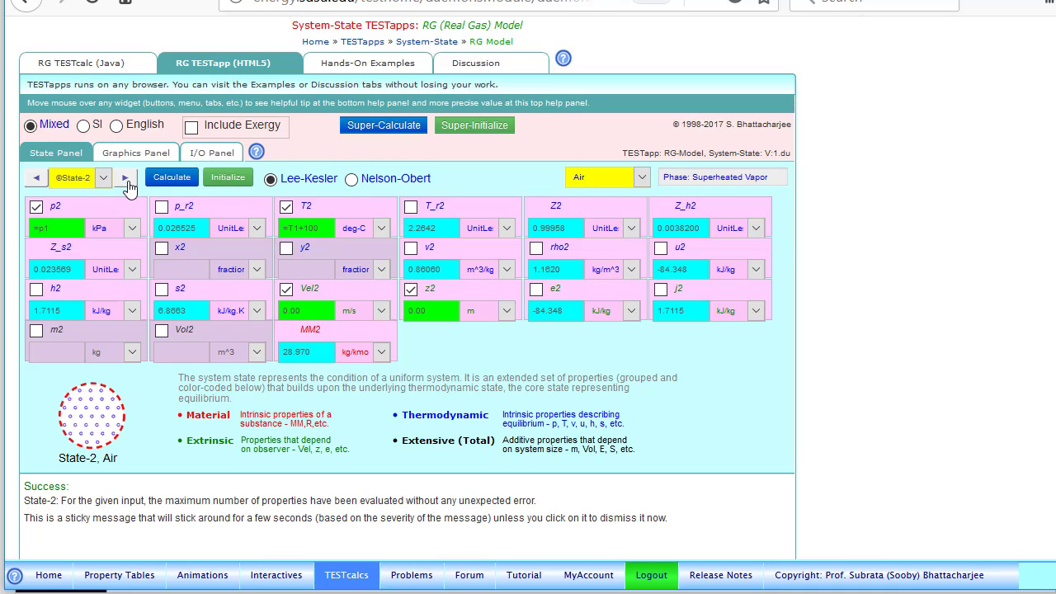
# Step: Define State-3 with pressure p3 =p1 and temperature T3 =T2+100
pyautogui.click(126, 183)
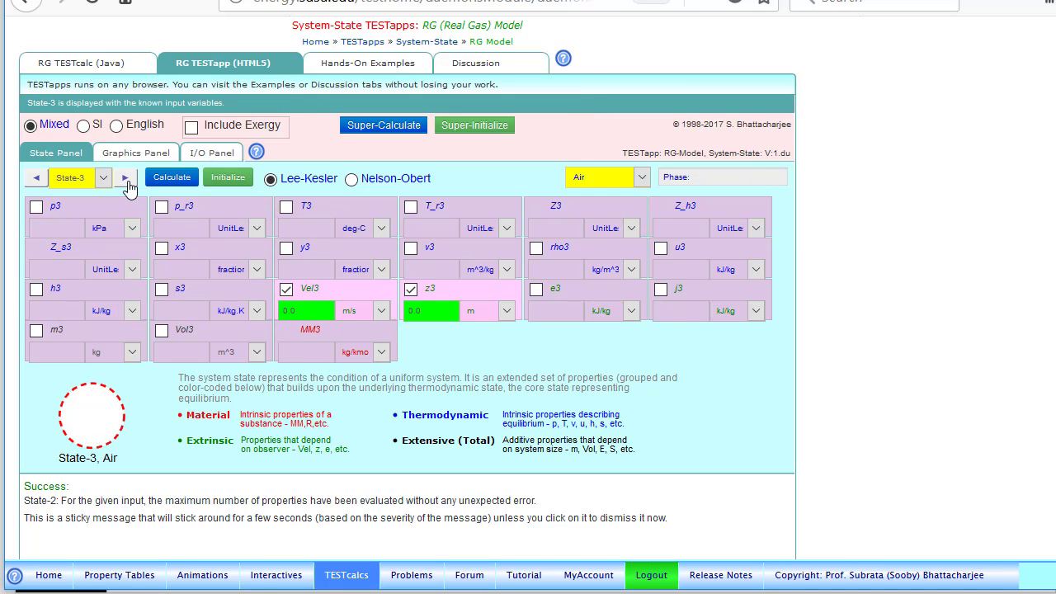
pyautogui.click(36, 209)
pyautogui.write('=p1')
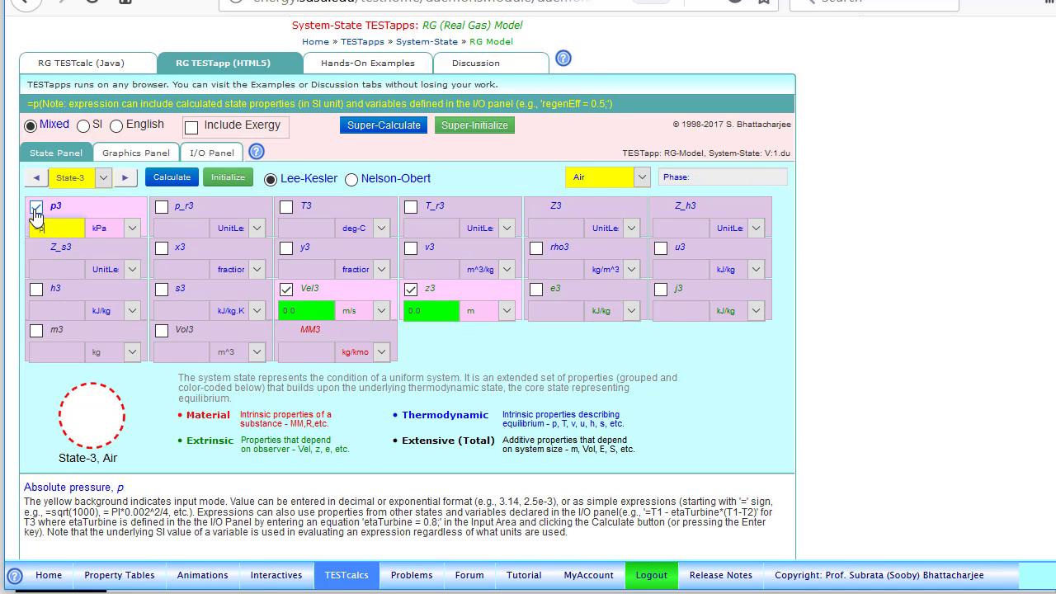
pyautogui.click(286, 207)
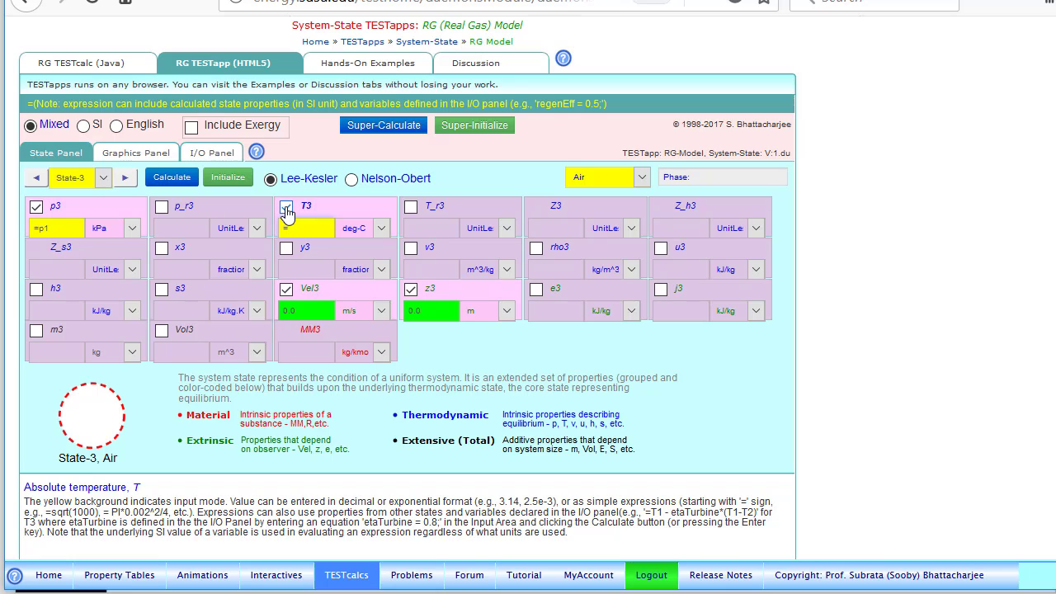
pyautogui.write('=T2+')
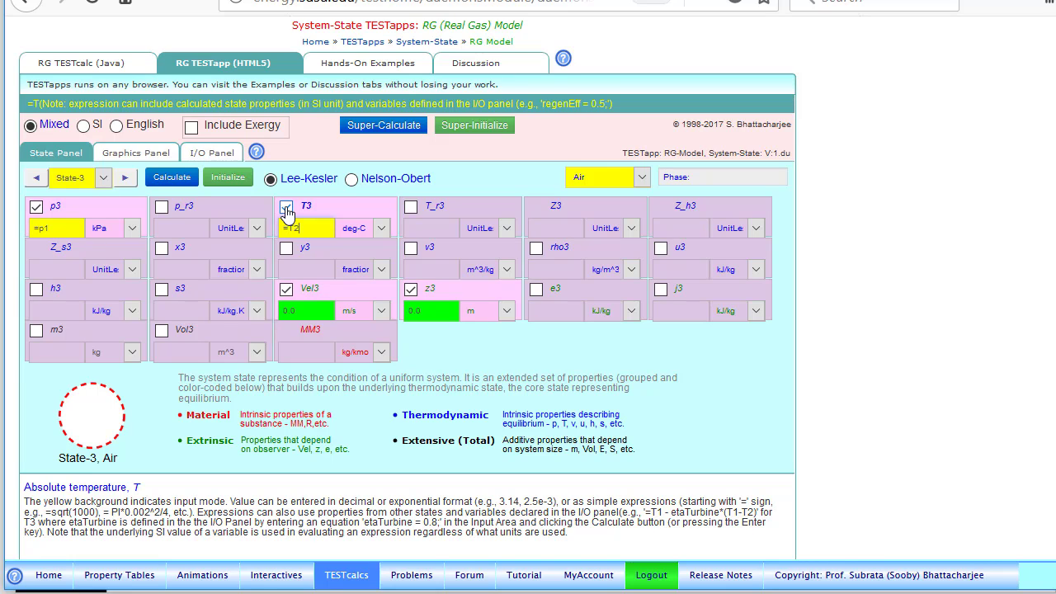
pyautogui.write('100')
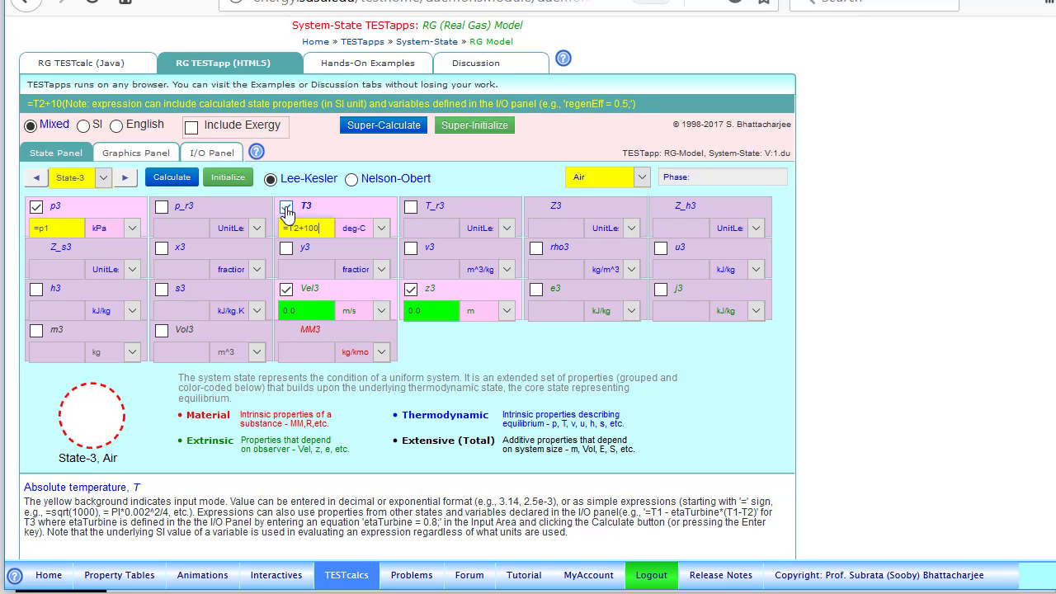
# Step: Look through the calculated properties of the successive air states from State-3 through State-13
pyautogui.click(125, 178)
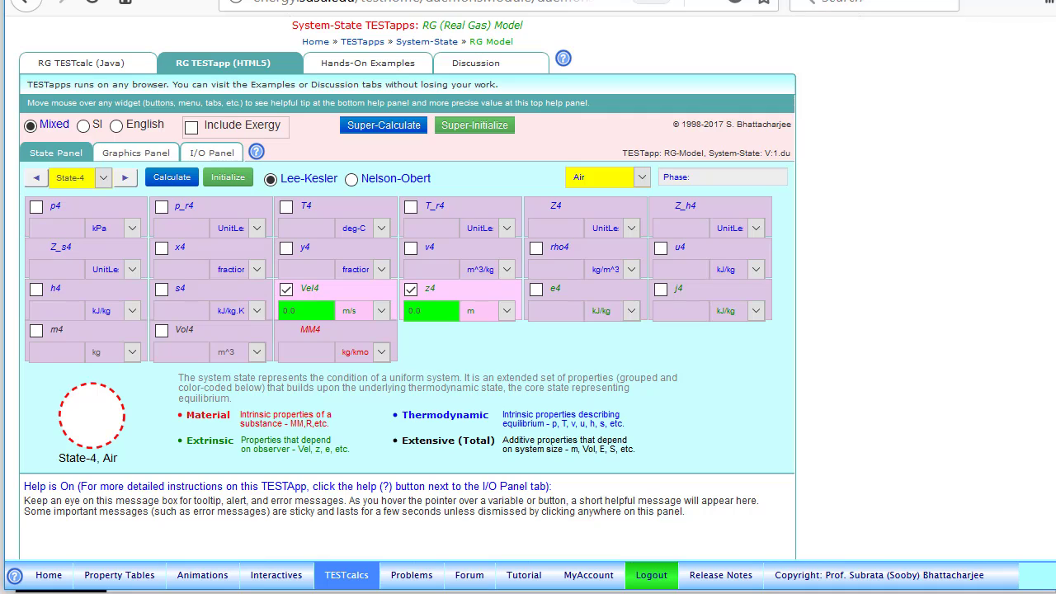
pyautogui.click(37, 177)
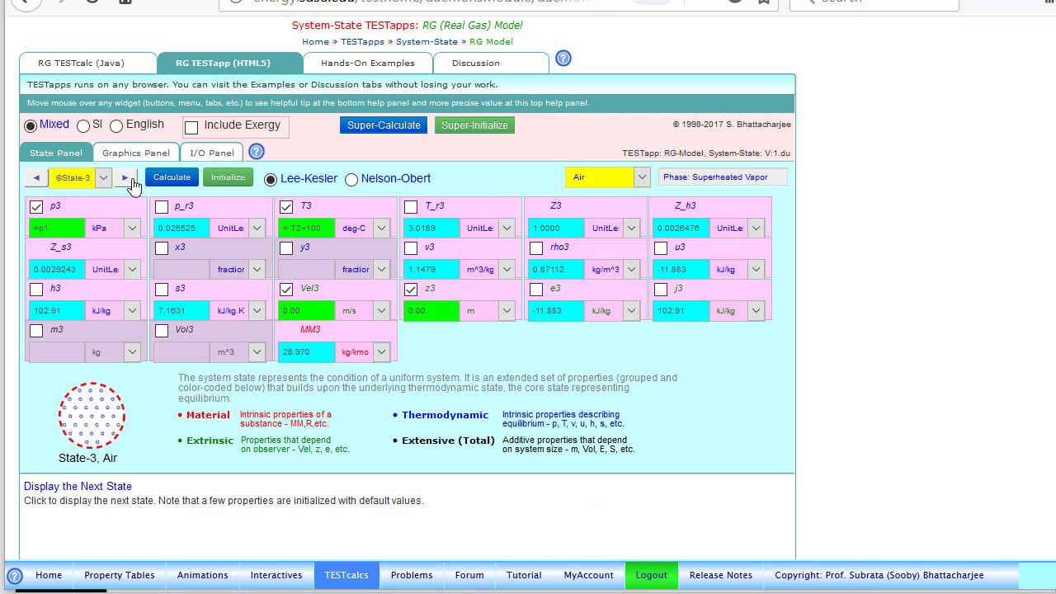
pyautogui.click(126, 178)
pyautogui.click(126, 178)
pyautogui.click(128, 179)
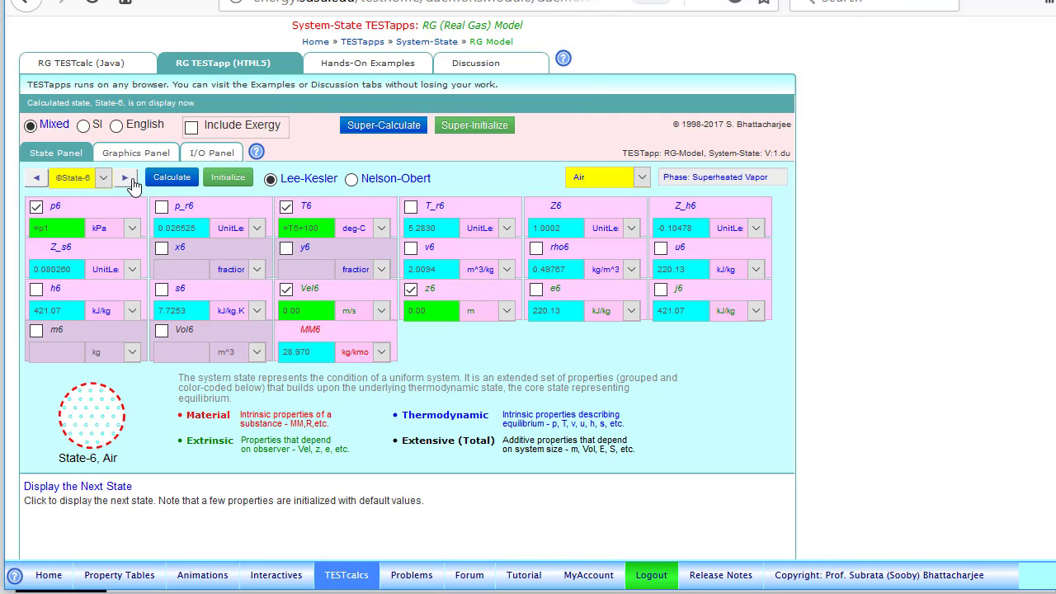
pyautogui.click(128, 179)
pyautogui.click(128, 179)
pyautogui.click(128, 179)
pyautogui.click(129, 179)
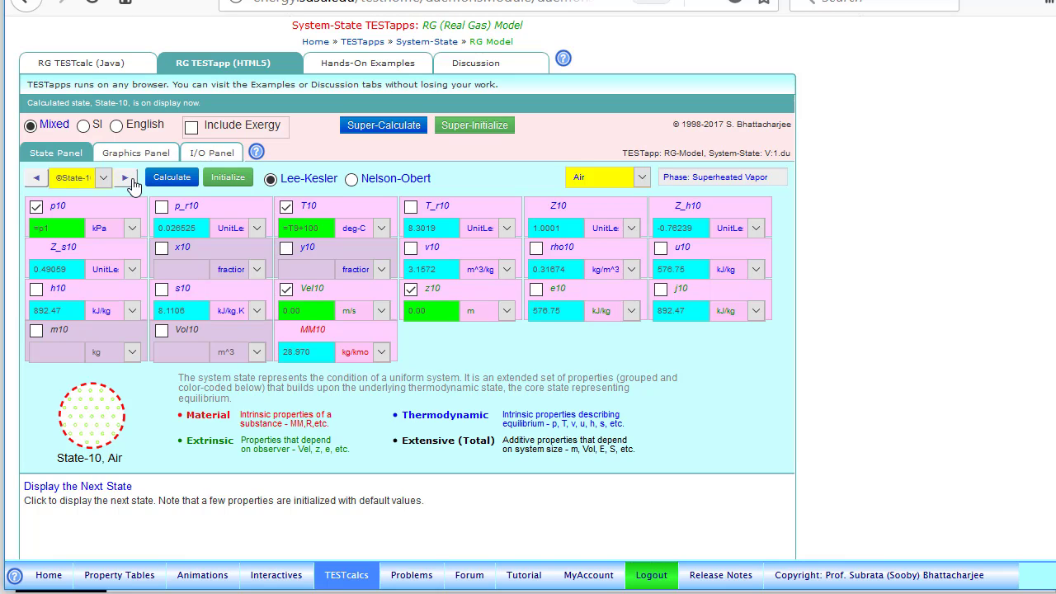
pyautogui.click(129, 179)
pyautogui.click(130, 179)
pyautogui.click(130, 179)
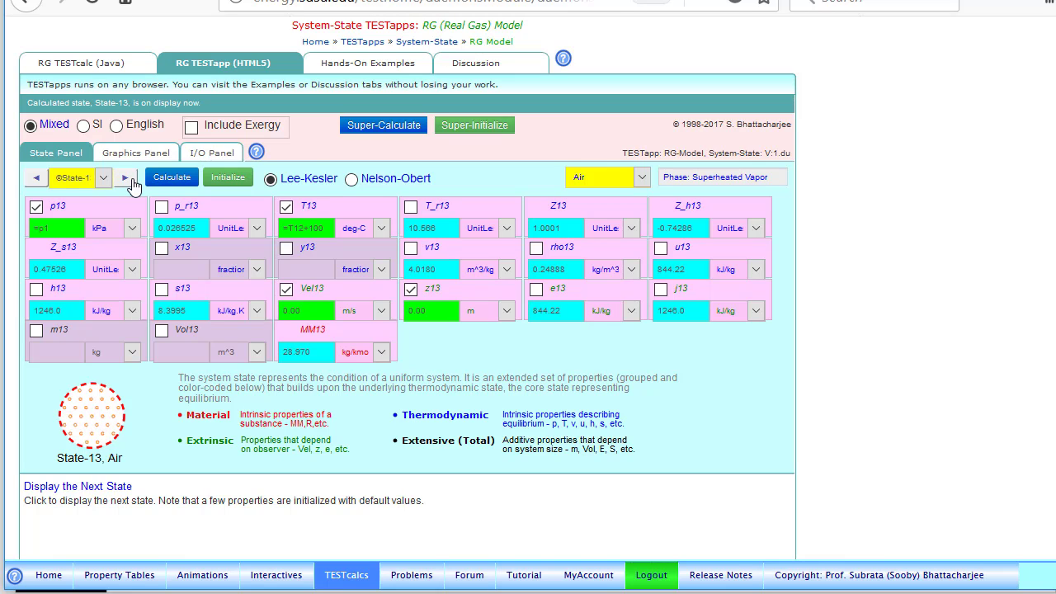
pyautogui.click(129, 179)
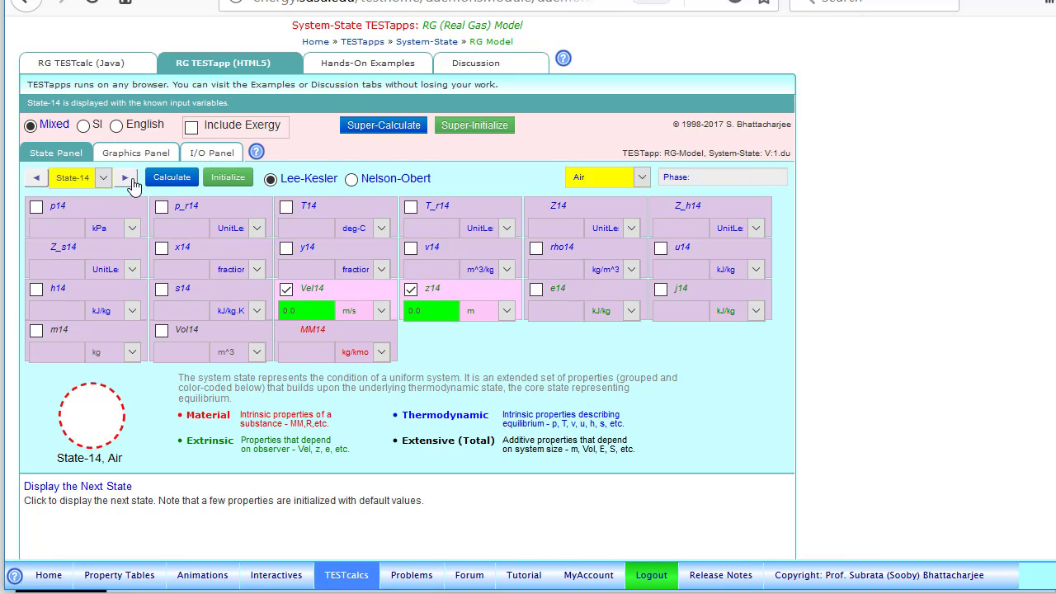
pyautogui.click(34, 180)
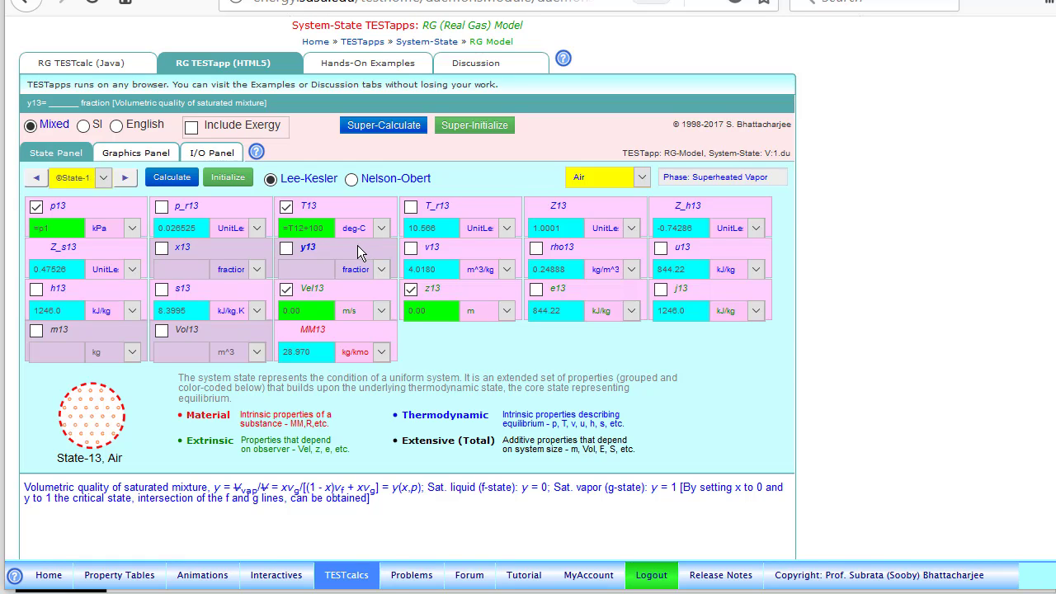
# Step: Plot the u-T diagram for all states using Super-Calculate, and review the accompanying property table
pyautogui.click(139, 161)
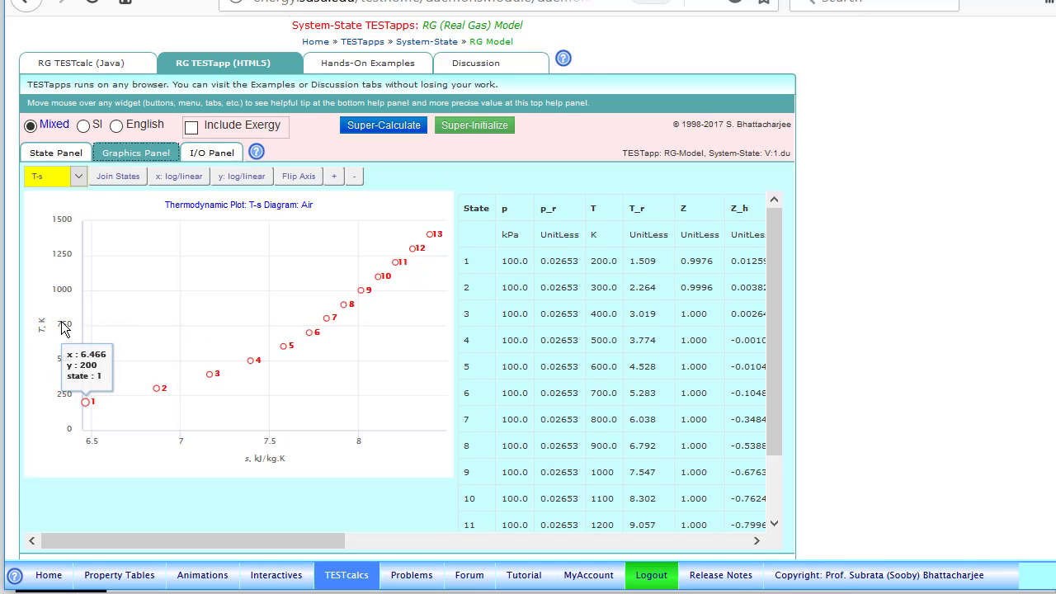
pyautogui.click(72, 178)
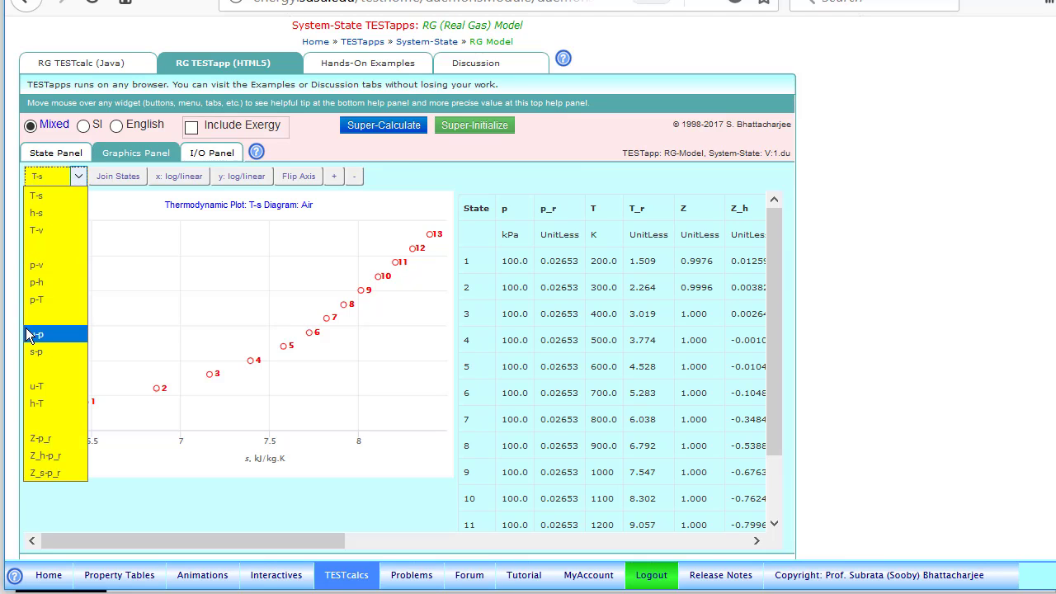
pyautogui.click(36, 388)
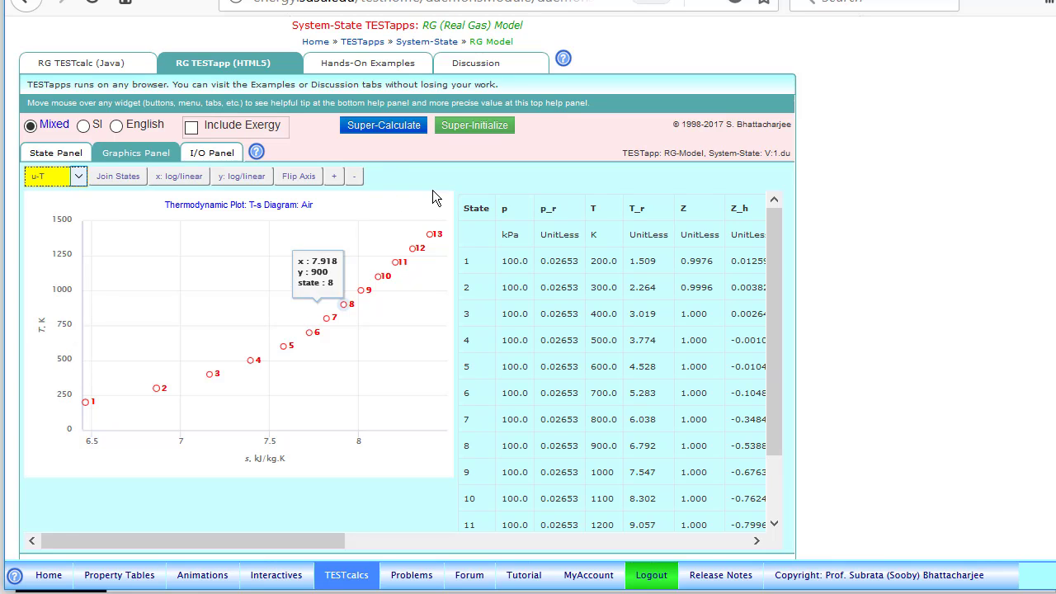
pyautogui.click(397, 134)
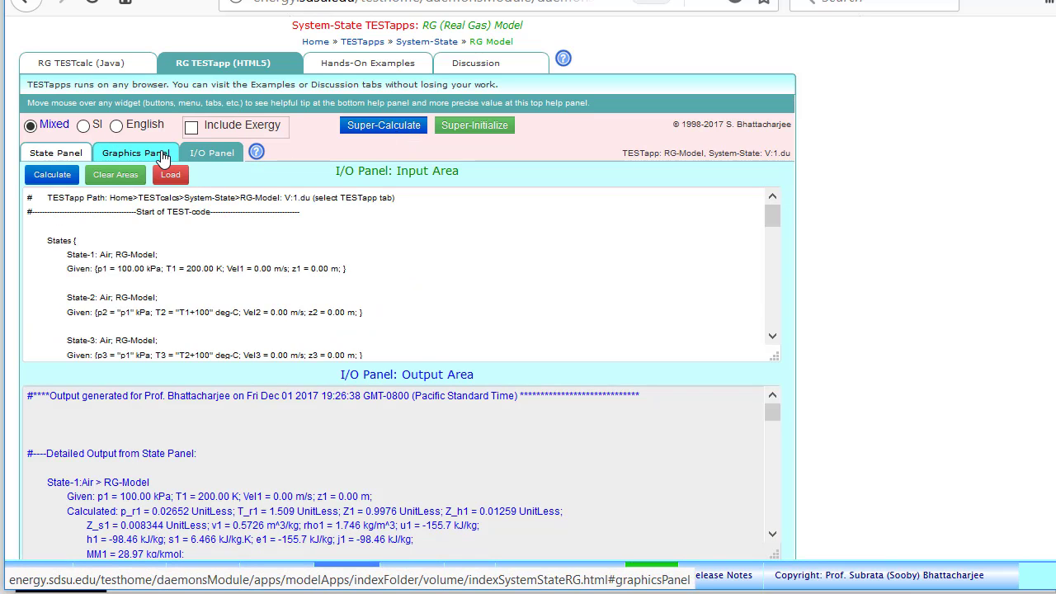
pyautogui.click(136, 153)
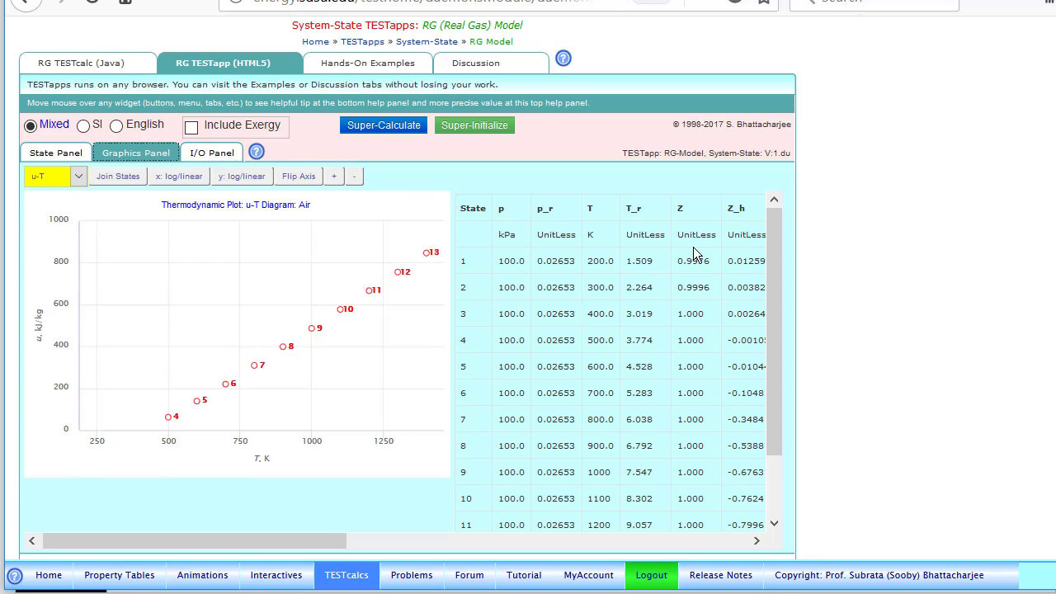
pyautogui.hscroll(2, 677, 331)
pyautogui.hscroll(6, 669, 328)
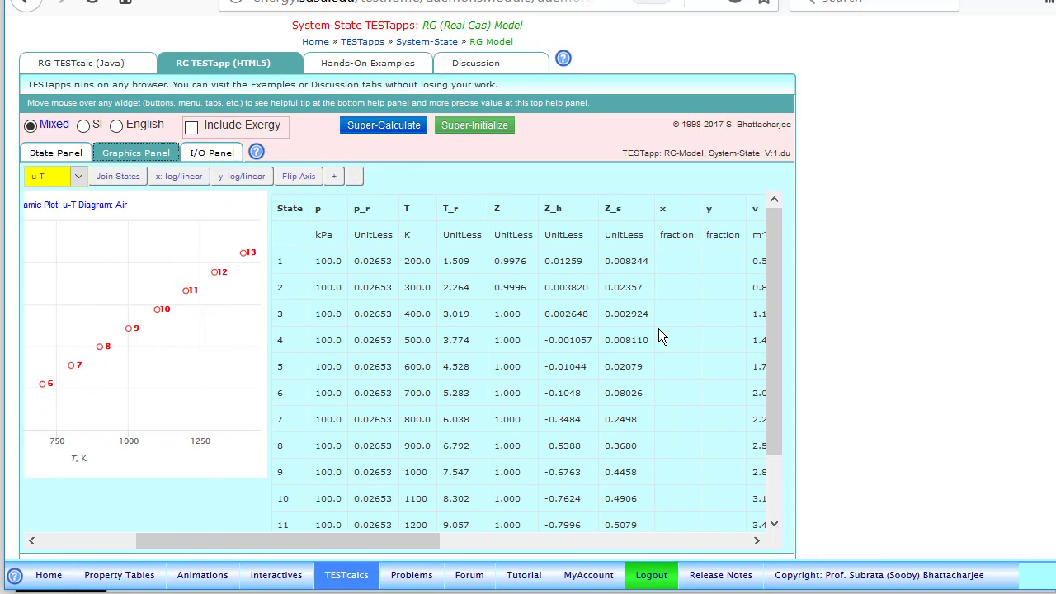
pyautogui.hscroll(6, 659, 334)
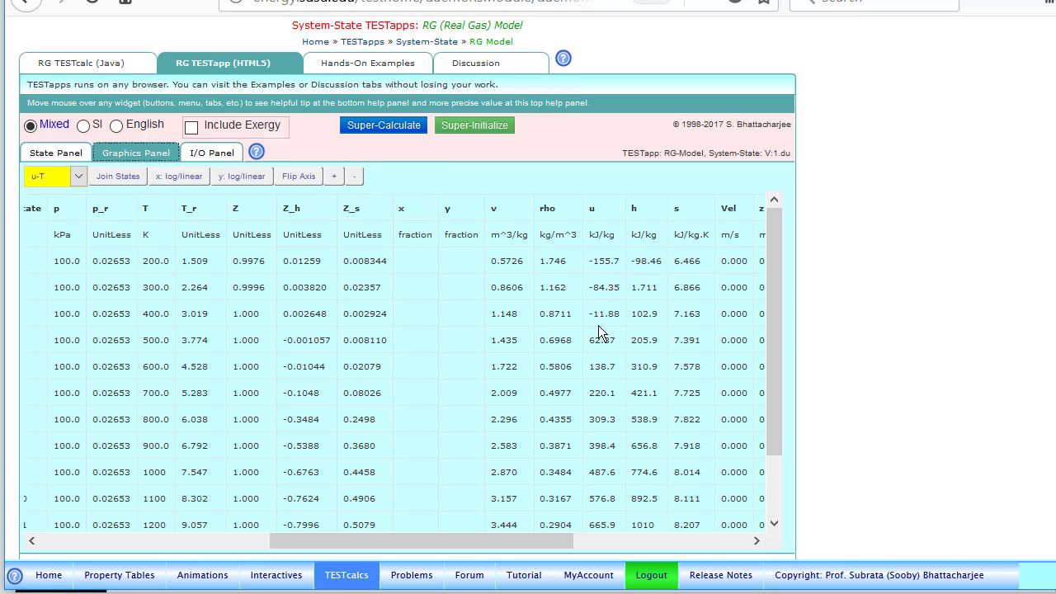
pyautogui.hscroll(-8, 569, 340)
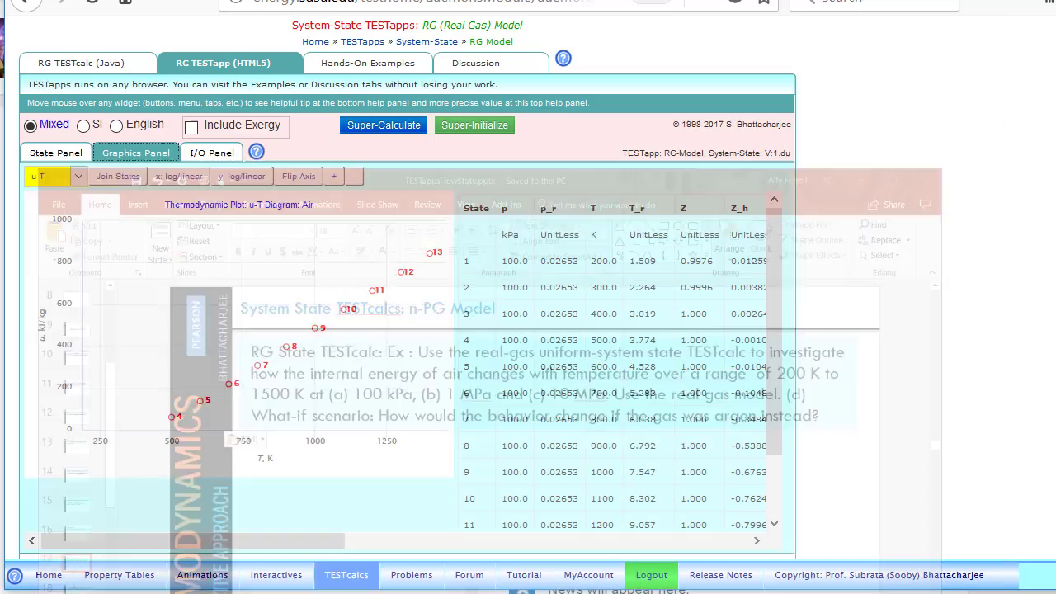
# Step: Set State-1's absolute pressure p1 to 1 MPa
pyautogui.click(42, 154)
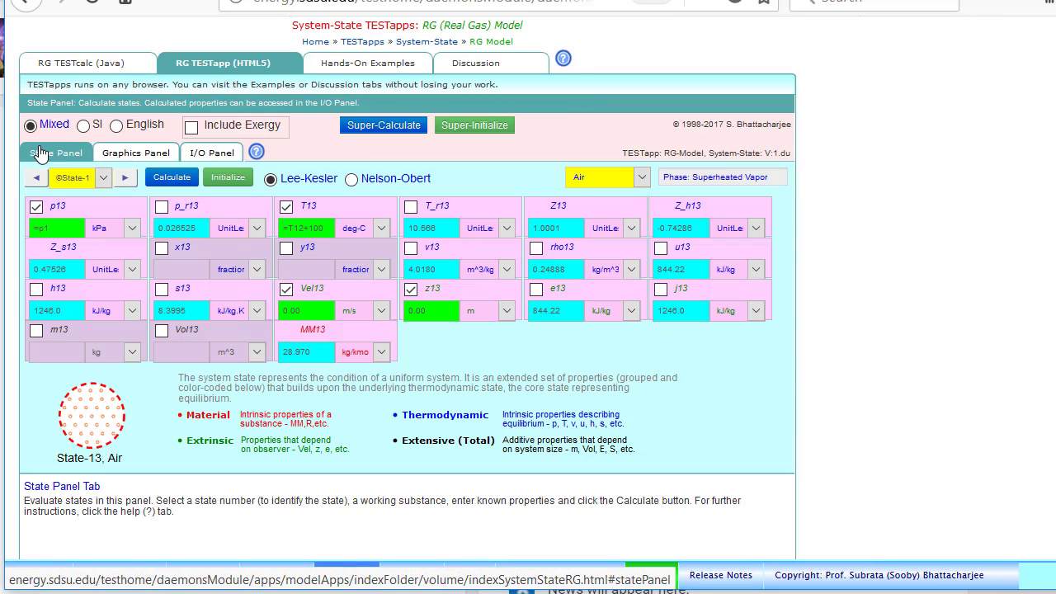
pyautogui.click(40, 180)
pyautogui.click(41, 181)
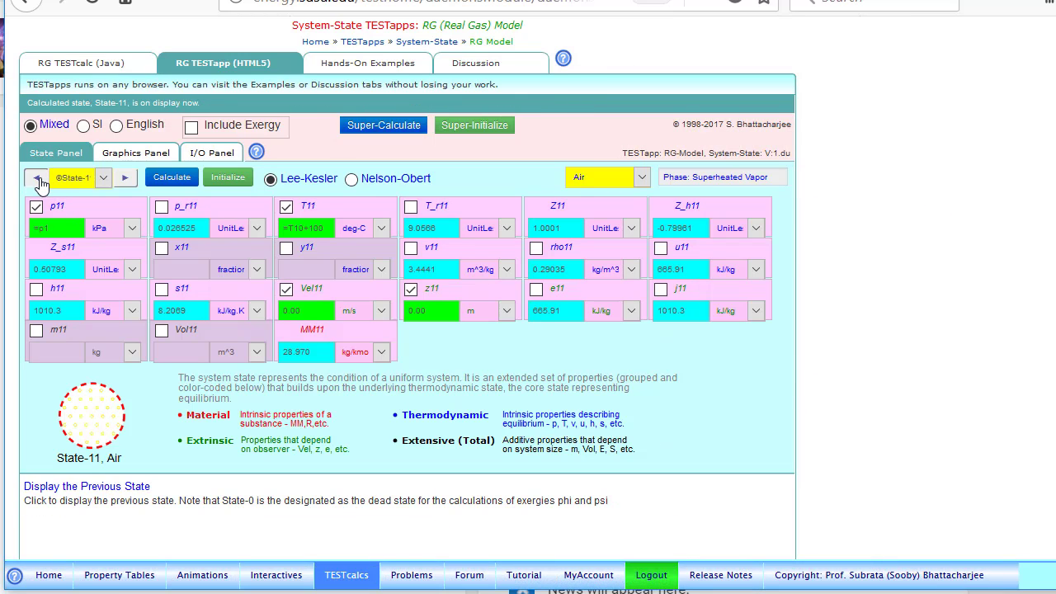
pyautogui.click(40, 180)
pyautogui.click(40, 181)
pyautogui.click(41, 180)
pyautogui.click(99, 180)
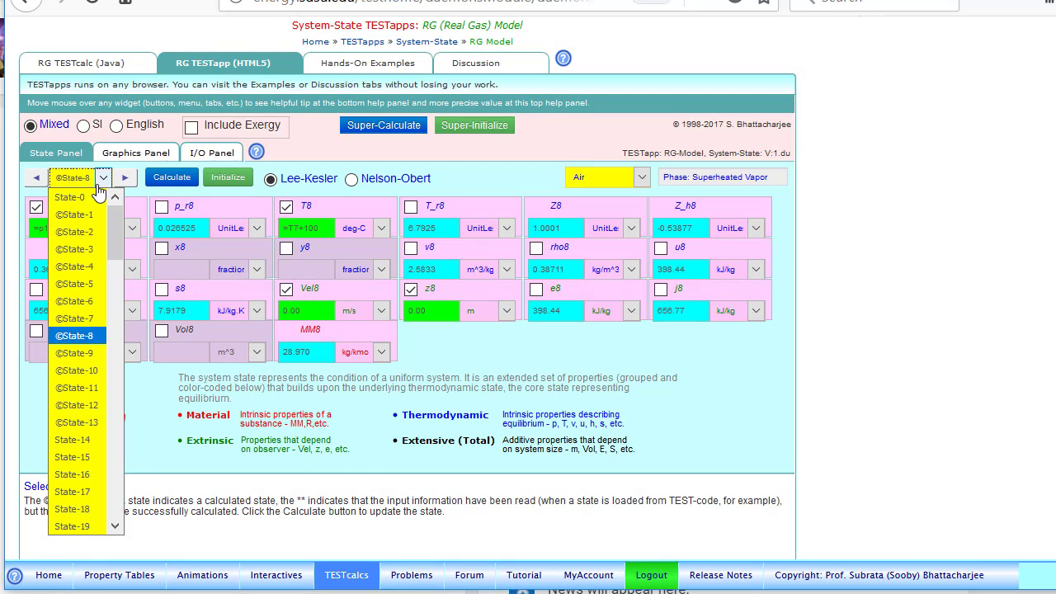
pyautogui.click(88, 209)
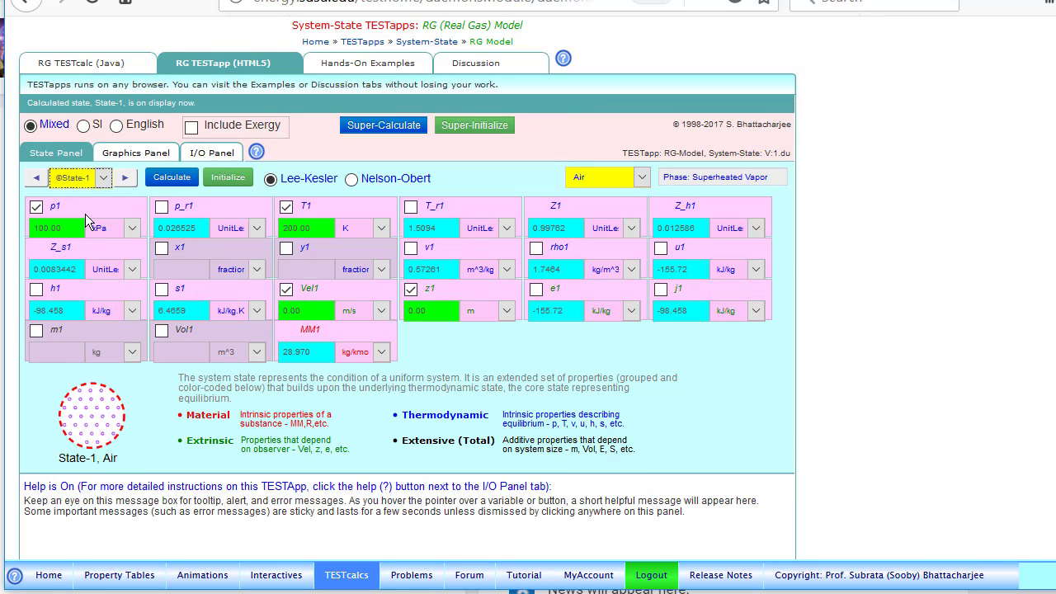
pyautogui.click(112, 236)
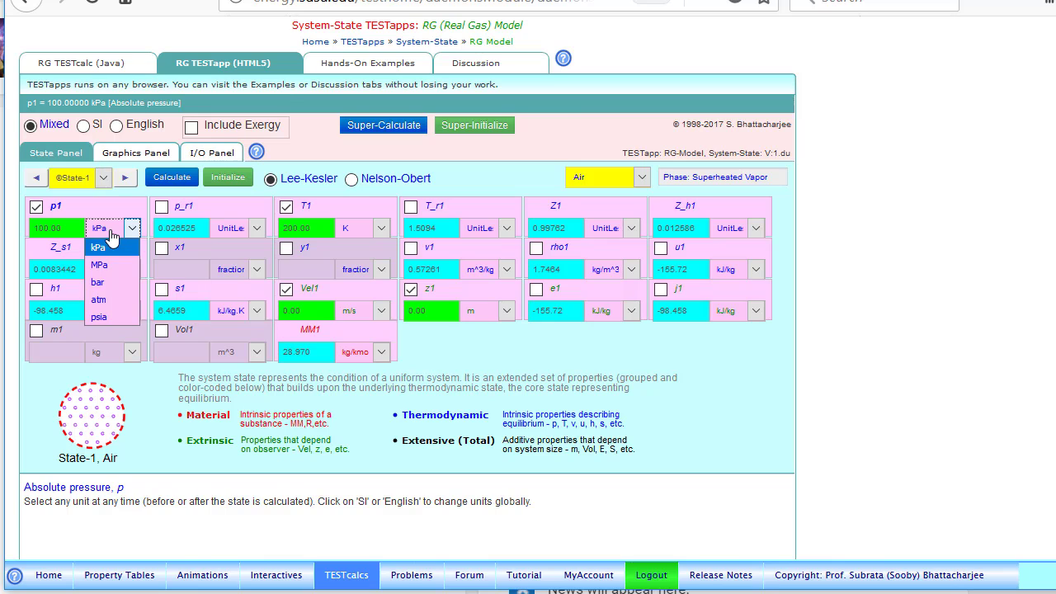
pyautogui.click(106, 264)
pyautogui.click(34, 209)
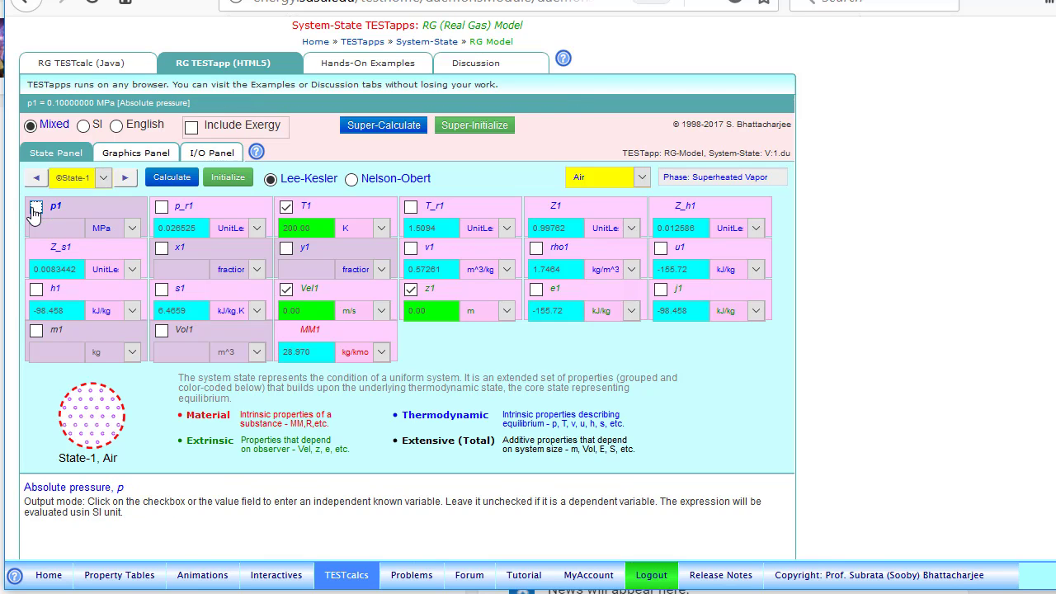
pyautogui.click(34, 210)
pyautogui.press('BackSpace')
pyautogui.press('BackSpace')
pyautogui.press('BackSpace')
pyautogui.press('BackSpace')
pyautogui.press('BackSpace')
pyautogui.press('BackSpace')
pyautogui.press('BackSpace')
pyautogui.write('1')
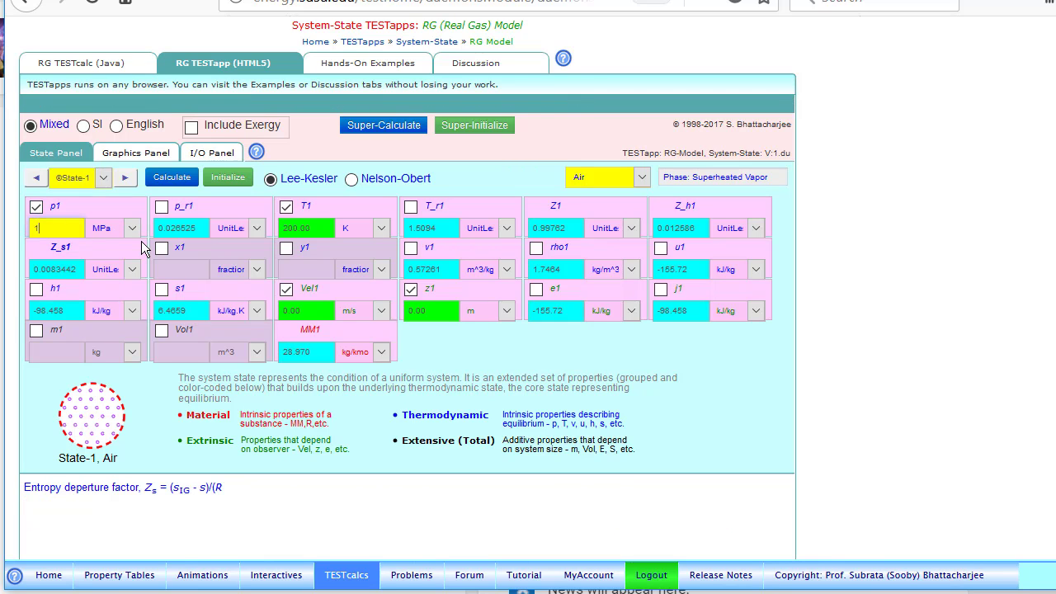
# Step: Recalculate all states at the new 1 MPa pressure with Super-Calculate, and review the states along with the u-T diagram and property table
pyautogui.click(173, 181)
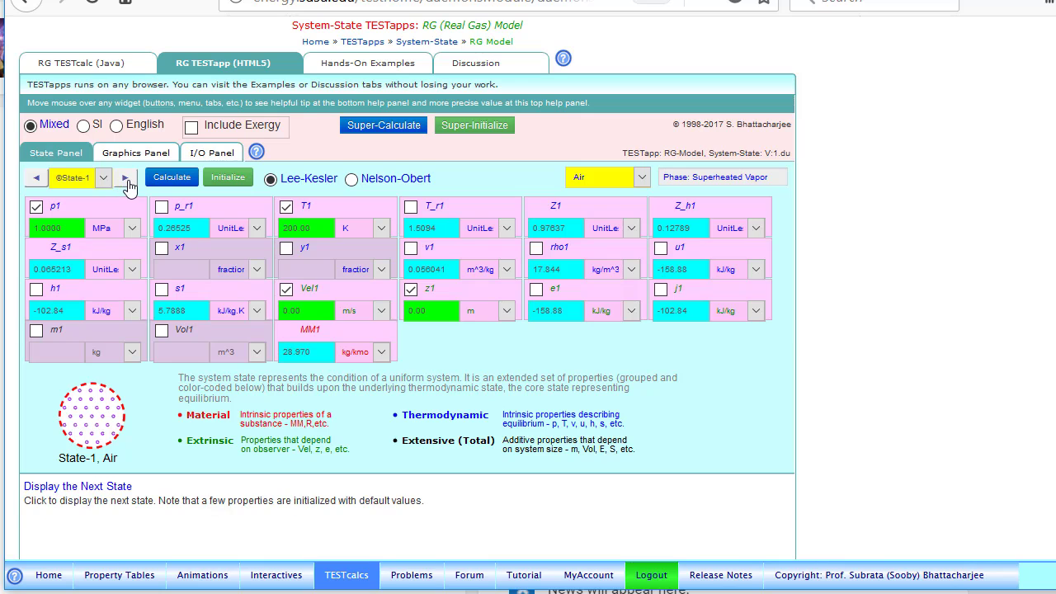
pyautogui.click(353, 130)
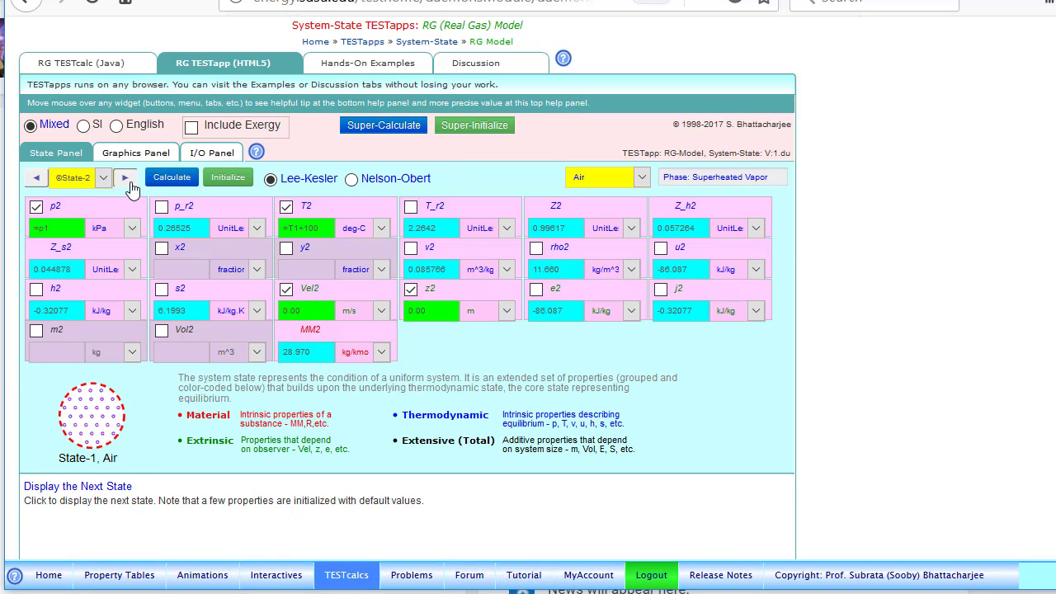
pyautogui.click(125, 179)
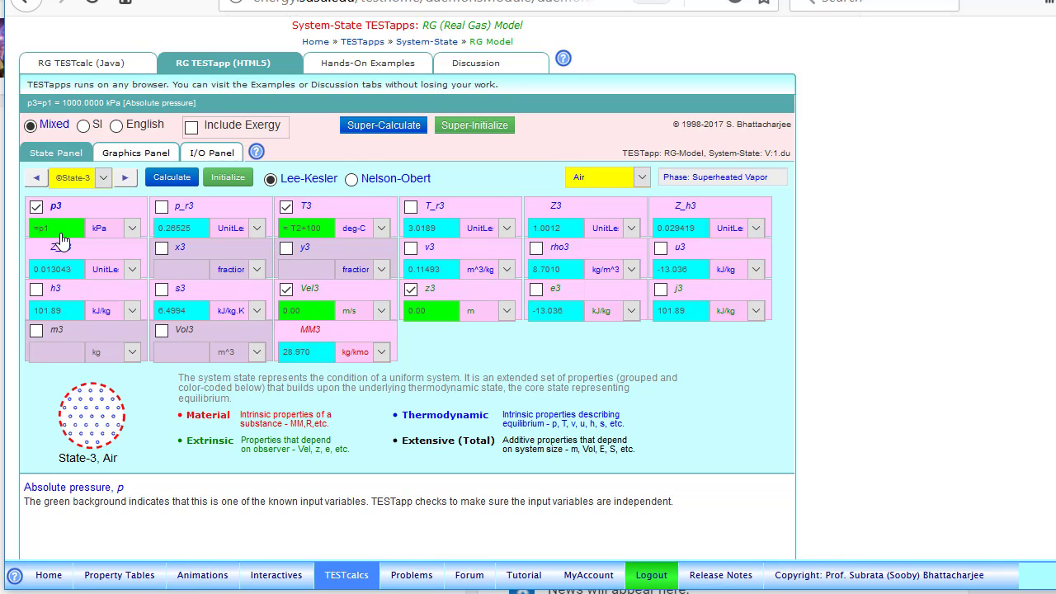
pyautogui.click(125, 179)
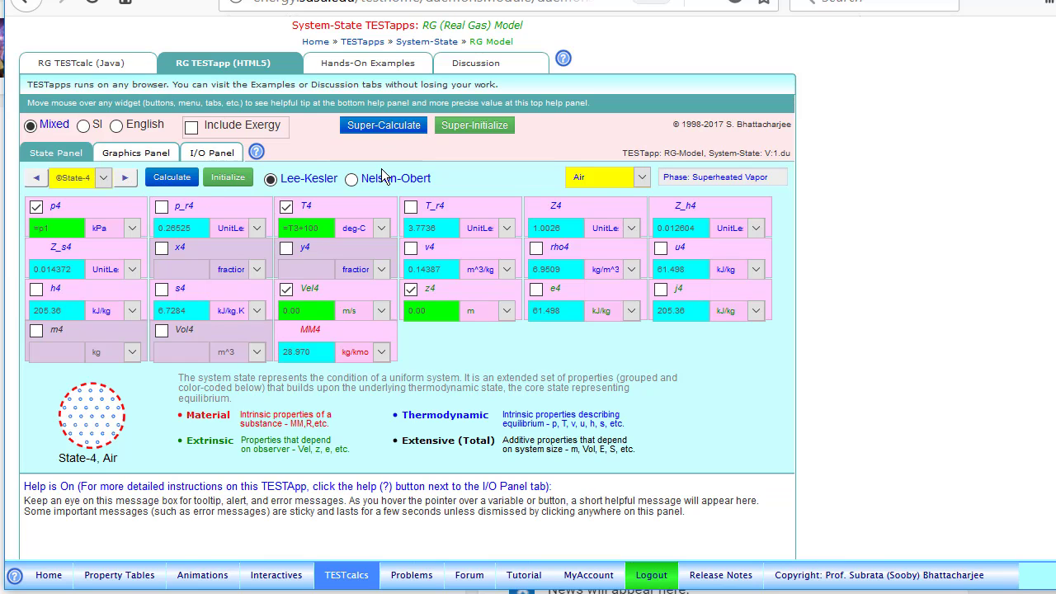
pyautogui.click(120, 154)
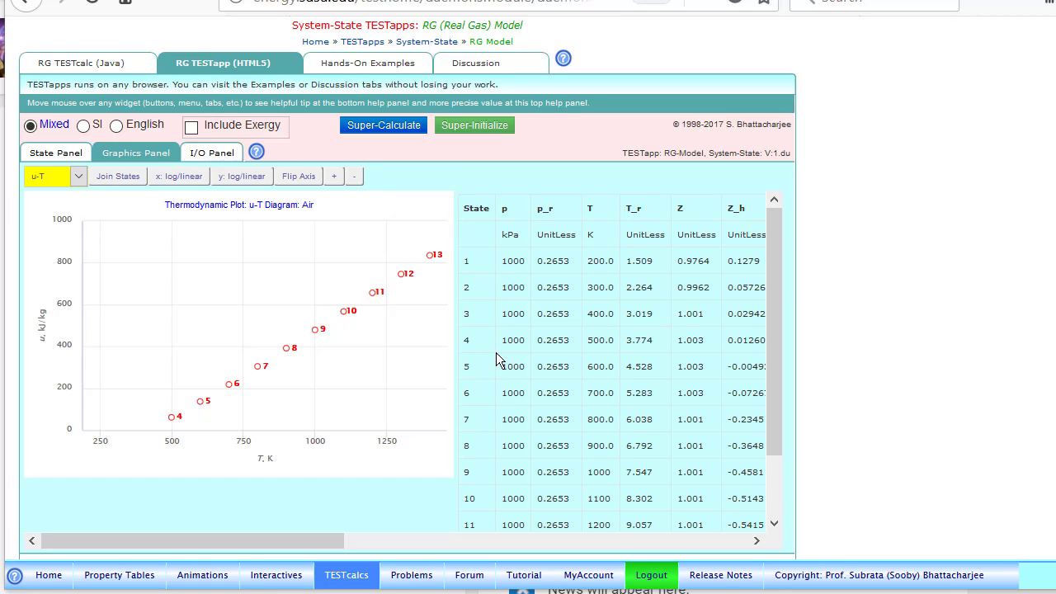
pyautogui.moveTo(776, 316)
pyautogui.mouseDown()
pyautogui.moveTo(765, 369)
pyautogui.moveTo(761, 303)
pyautogui.mouseUp()
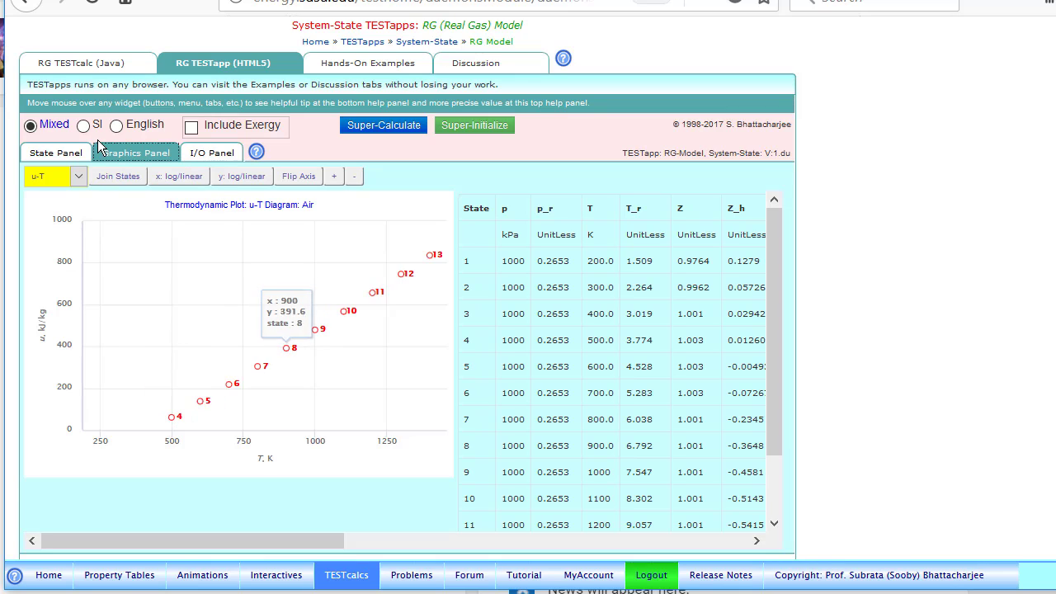
# Step: Set State-1's absolute pressure p1 to 0.1 MPa and calculate the state
pyautogui.click(63, 157)
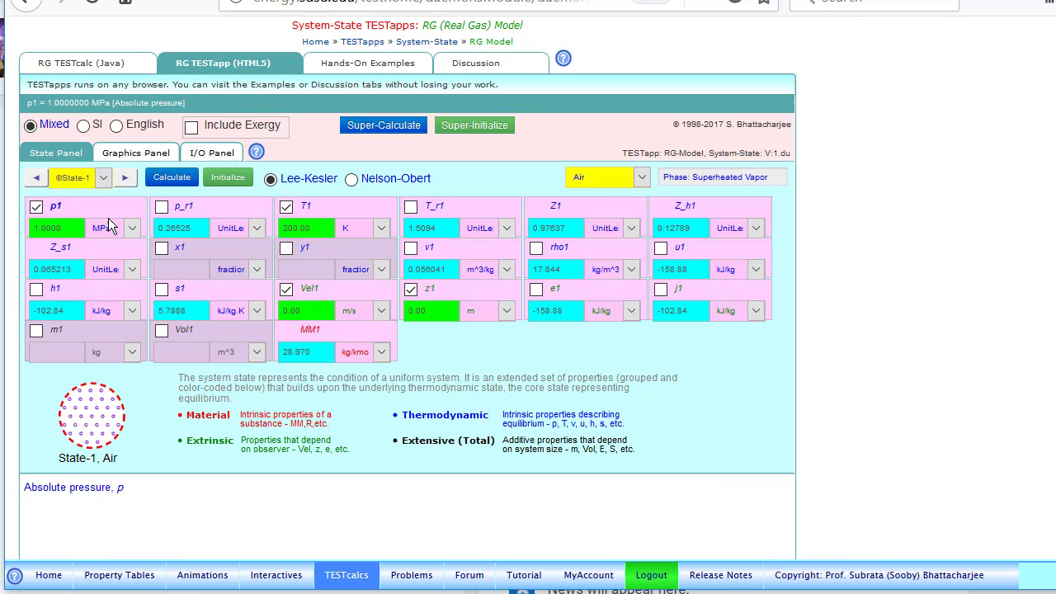
pyautogui.click(35, 210)
pyautogui.click(34, 209)
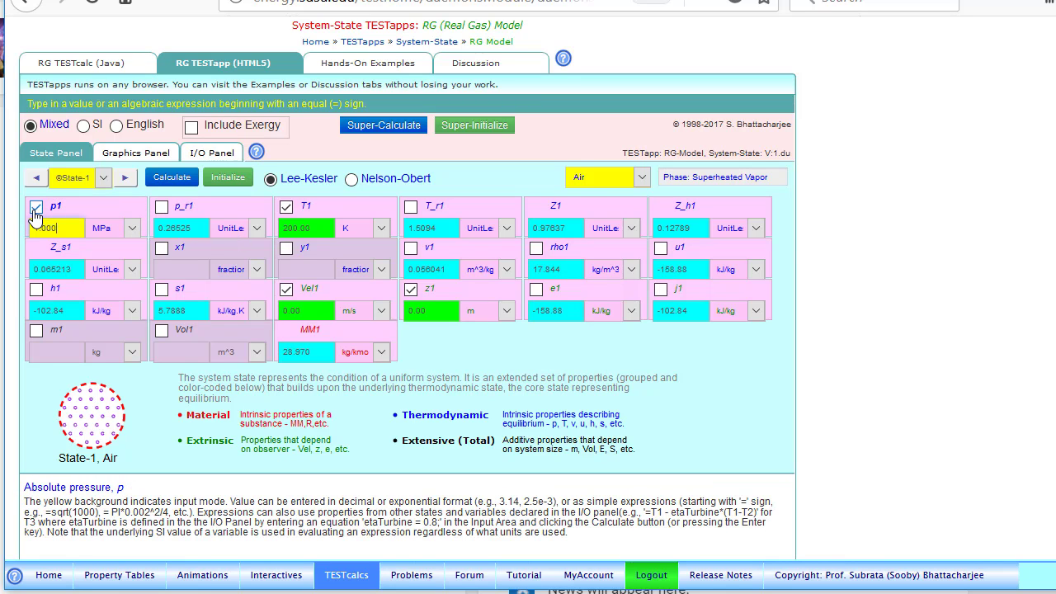
pyautogui.press('BackSpace')
pyautogui.press('BackSpace')
pyautogui.press('BackSpace')
pyautogui.press('BackSpace')
pyautogui.press('BackSpace')
pyautogui.press('BackSpace')
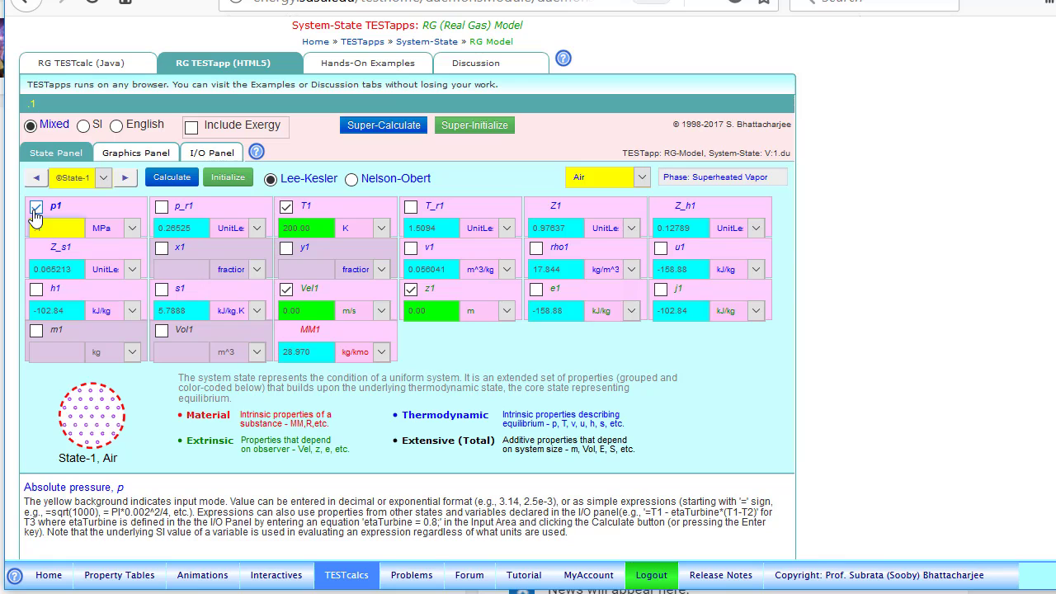
pyautogui.write('.1')
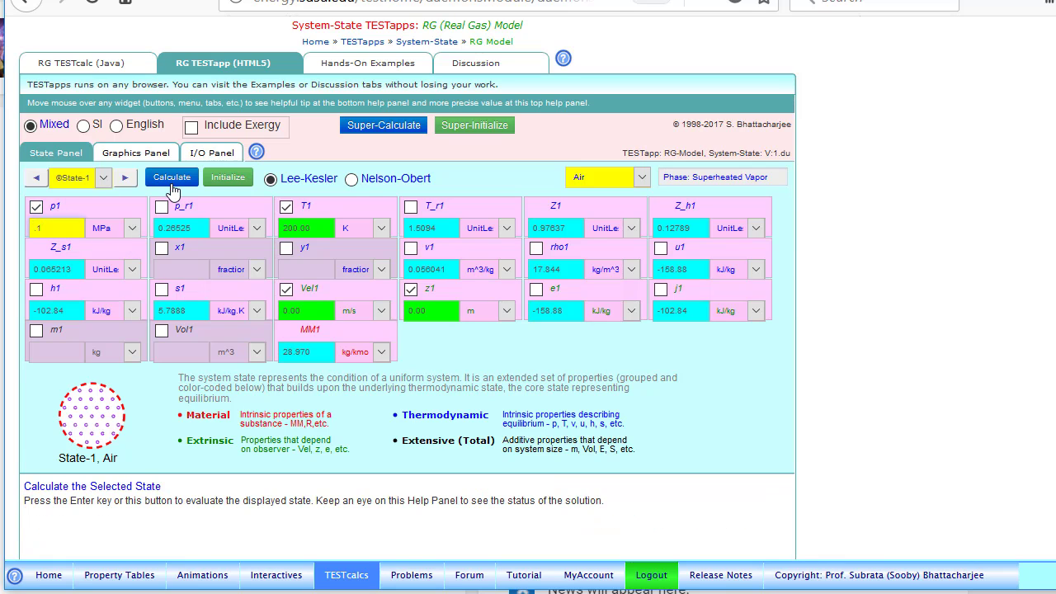
pyautogui.click(172, 177)
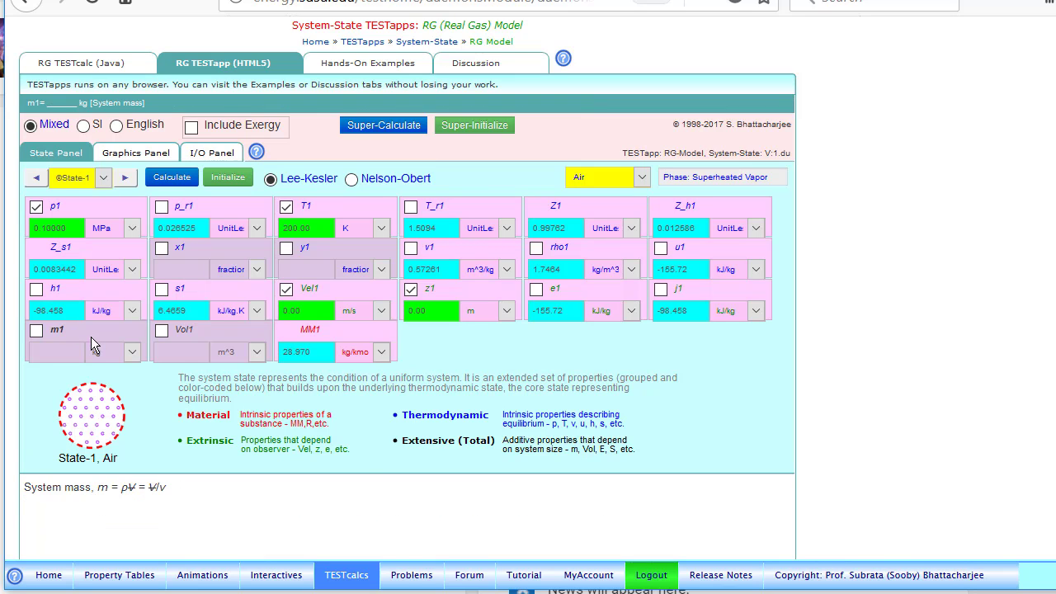
# Step: Set State-1's absolute pressure p1 to 10 MPa and calculate the state
pyautogui.click(40, 209)
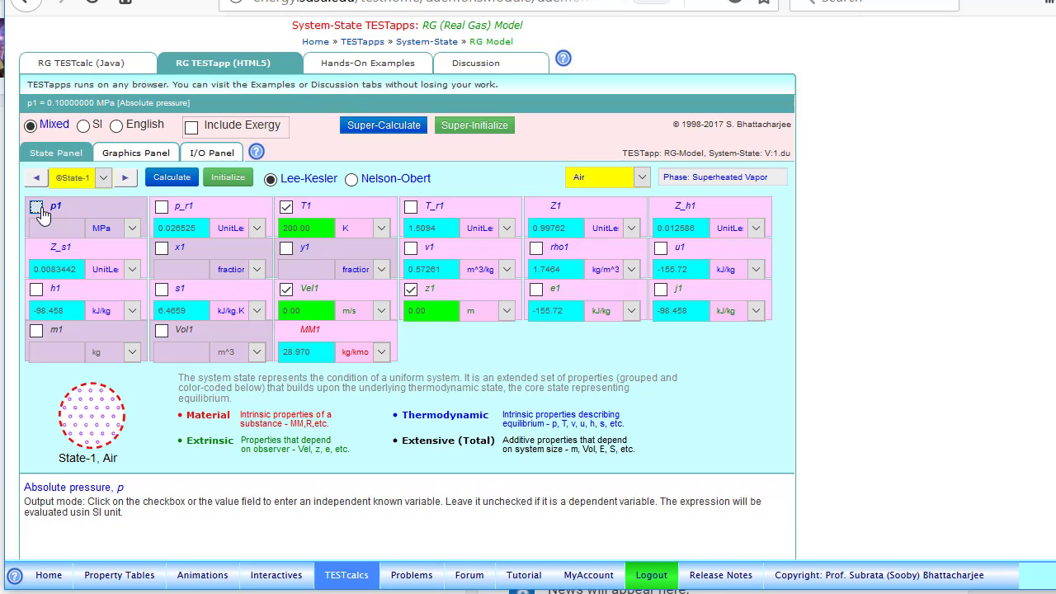
pyautogui.click(41, 210)
pyautogui.press('BackSpace')
pyautogui.press('BackSpace')
pyautogui.press('BackSpace')
pyautogui.press('BackSpace')
pyautogui.press('BackSpace')
pyautogui.press('BackSpace')
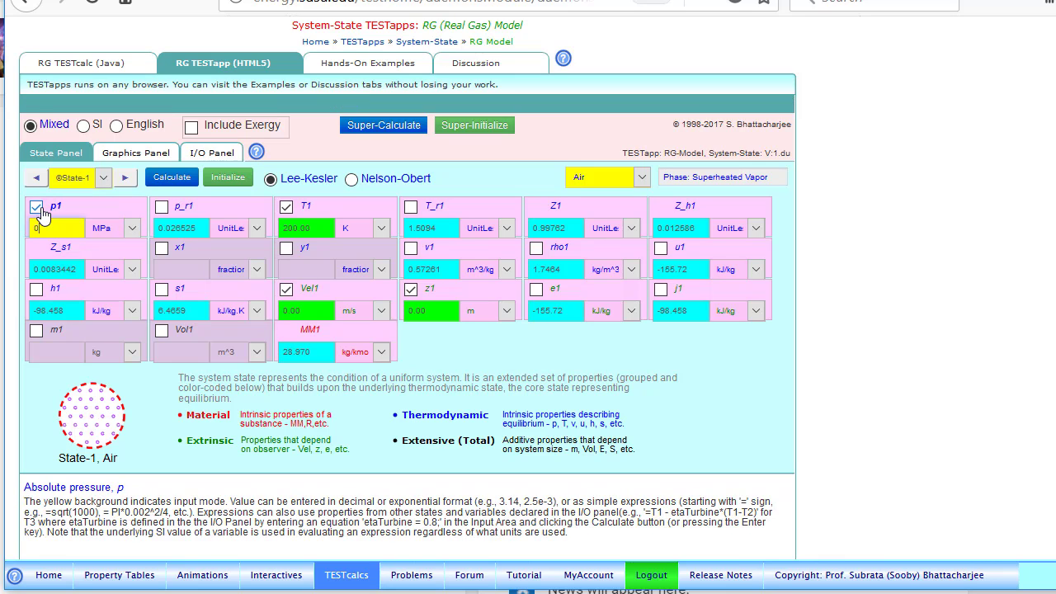
pyautogui.write('10')
pyautogui.click(175, 178)
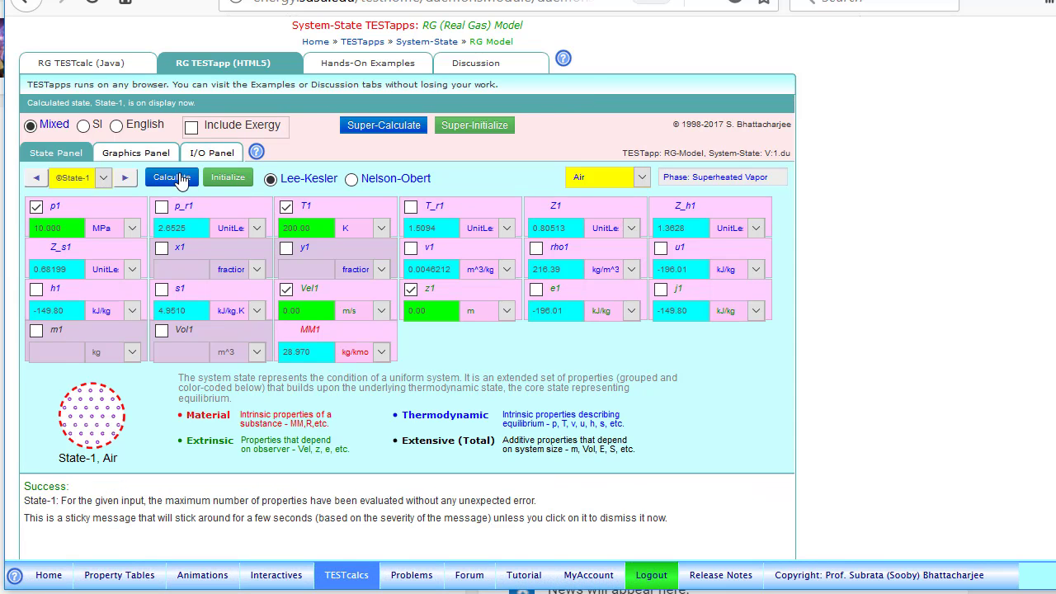
# Step: Update all states with Super-Calculate and display the u-T diagram and property table for air at 10 MPa
pyautogui.click(380, 125)
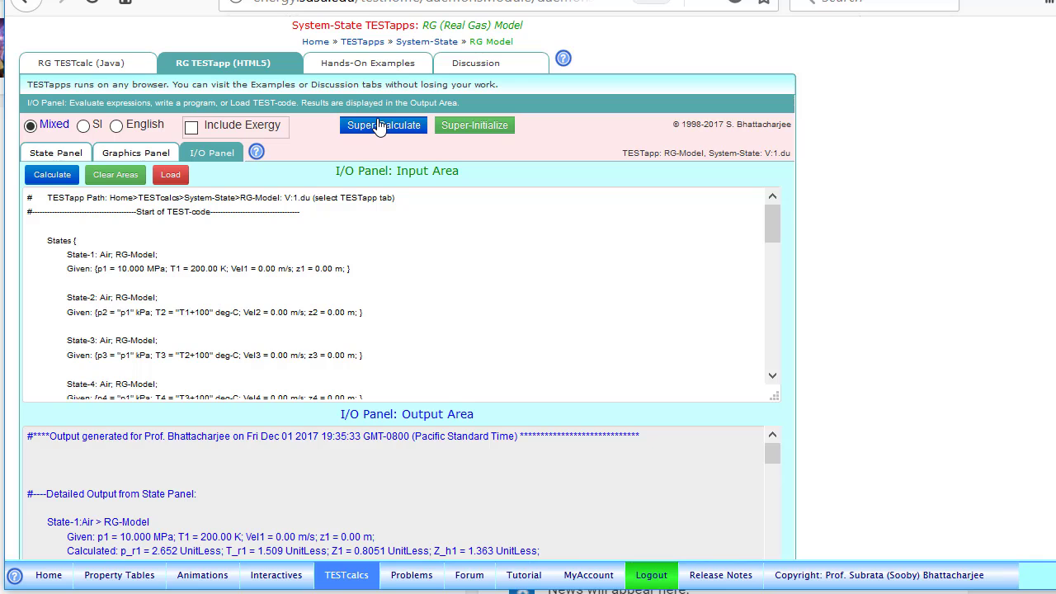
pyautogui.click(156, 154)
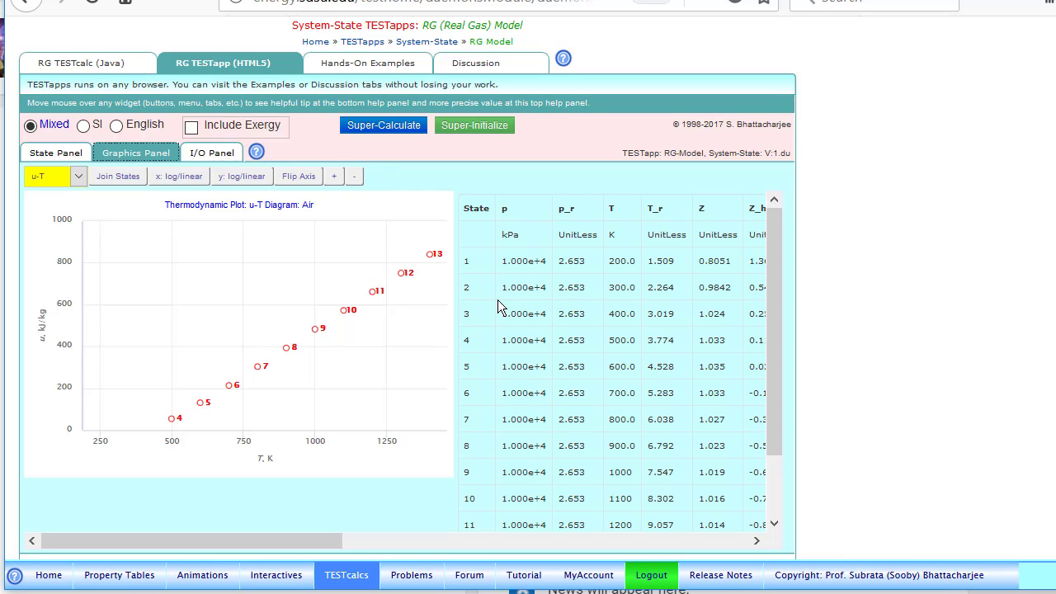
pyautogui.scroll(-1, 507, 340)
pyautogui.scroll(1, 507, 342)
# Step: Check State-1's calculated properties against the u-T diagram and compressibility columns of the property table for air
pyautogui.click(46, 153)
pyautogui.click(36, 178)
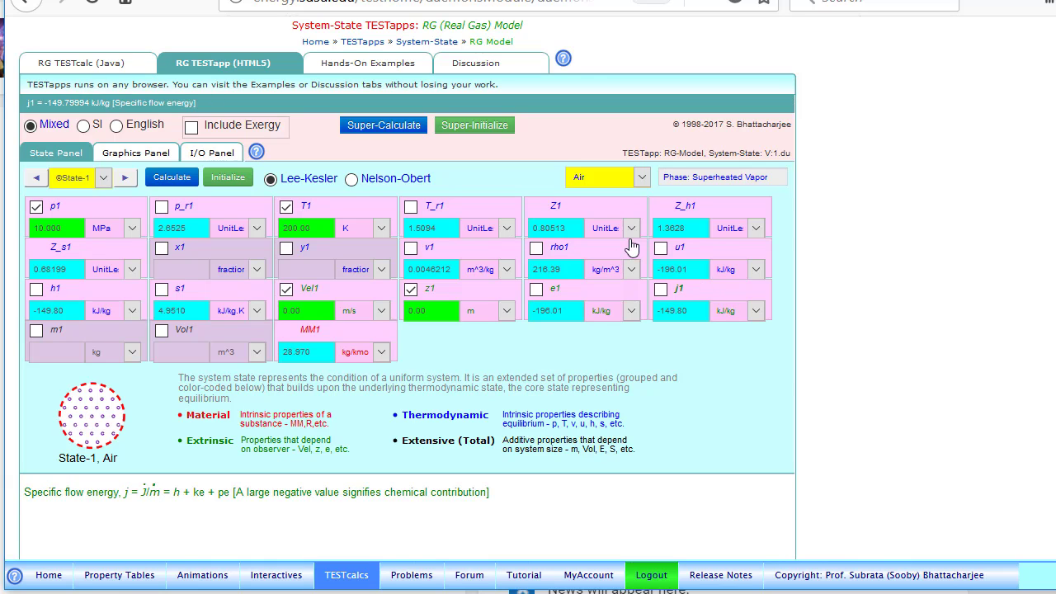
pyautogui.click(132, 154)
pyautogui.hscroll(2, 529, 419)
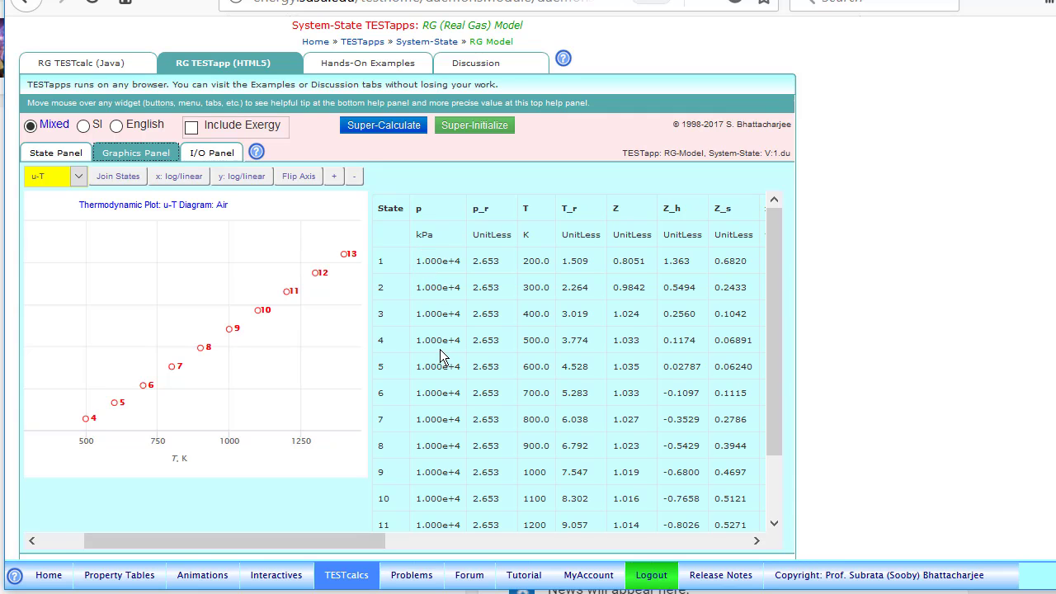
pyautogui.hscroll(-2, 440, 349)
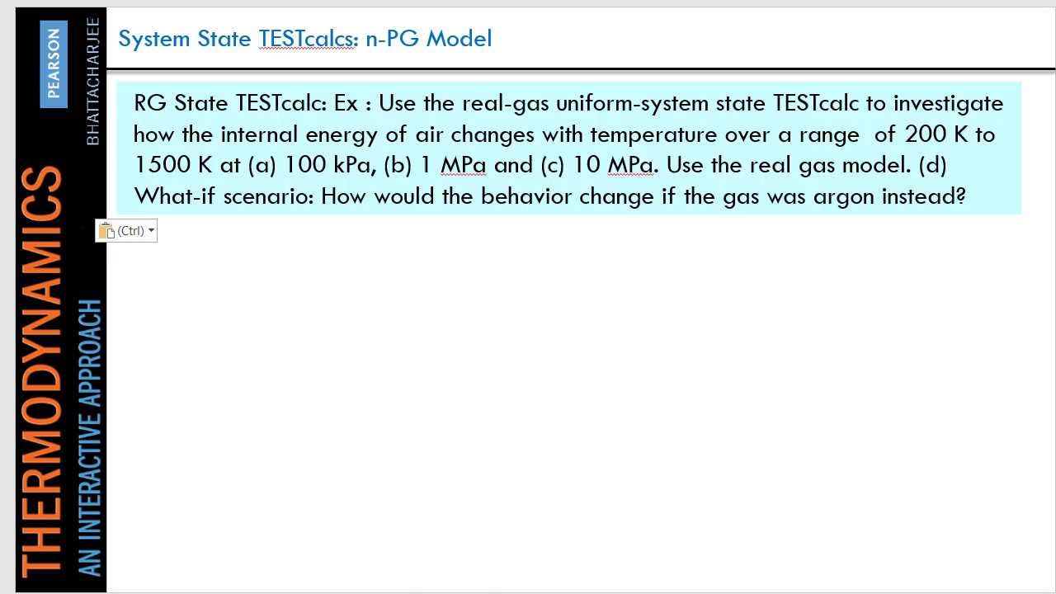
# Step: Return to the real-gas state calculator, change State-1's working substance to Ar, and calculate the state
pyautogui.moveTo(378, 593)
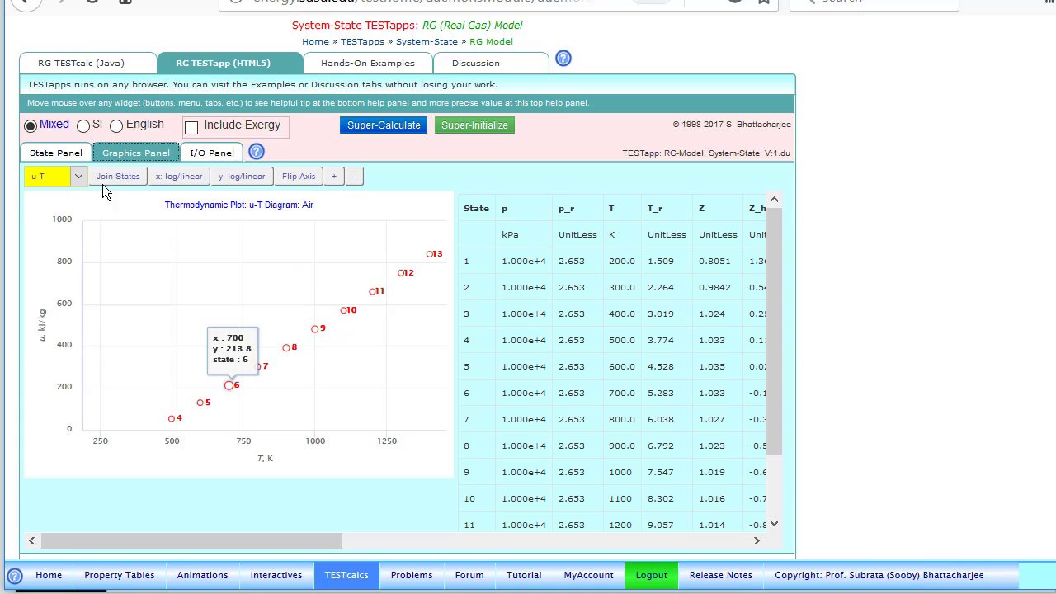
pyautogui.click(61, 155)
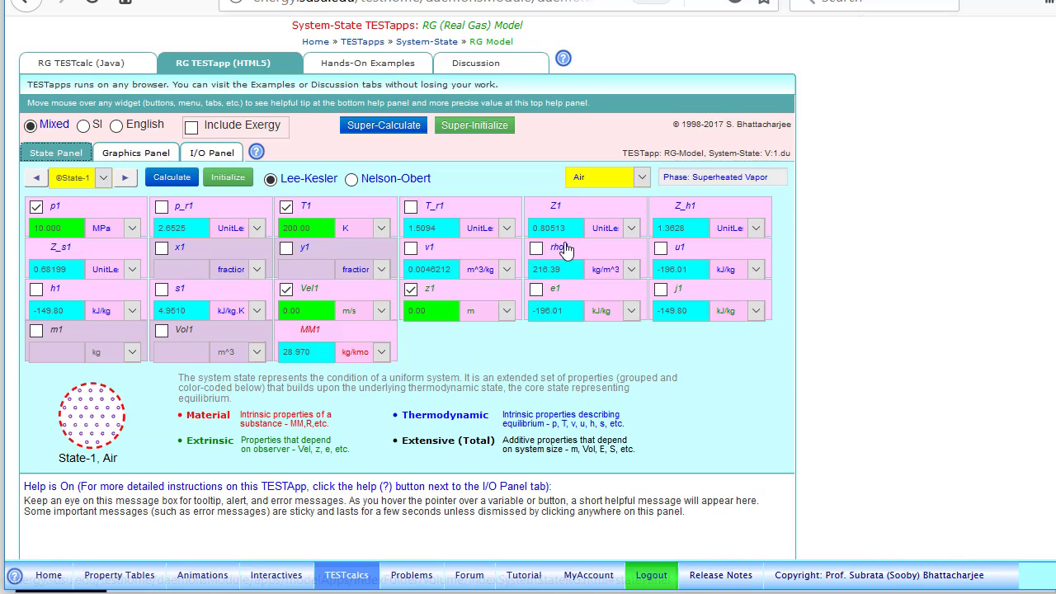
pyautogui.click(642, 178)
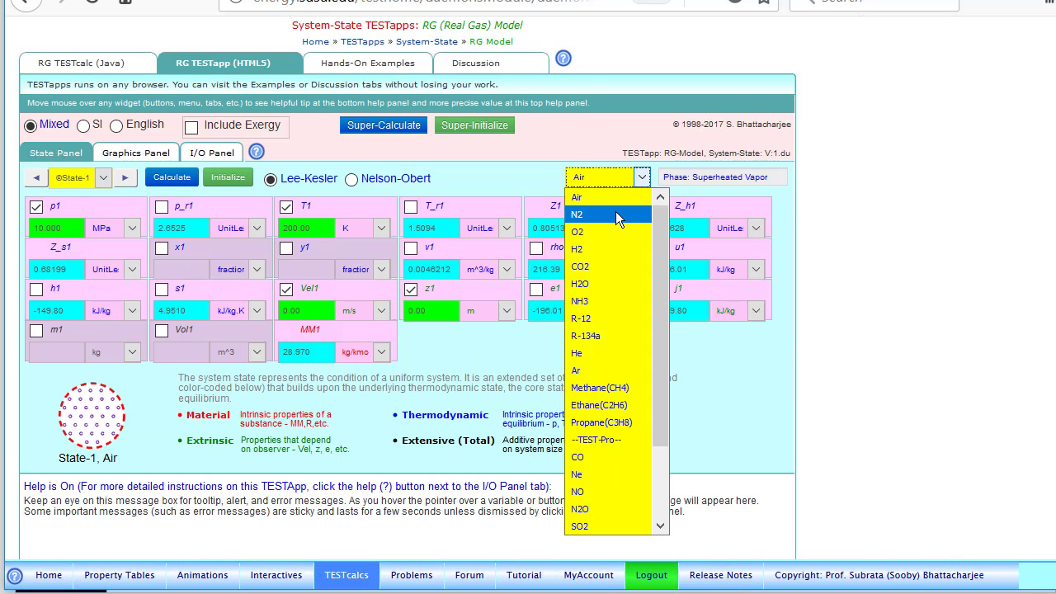
pyautogui.click(644, 180)
pyautogui.click(642, 178)
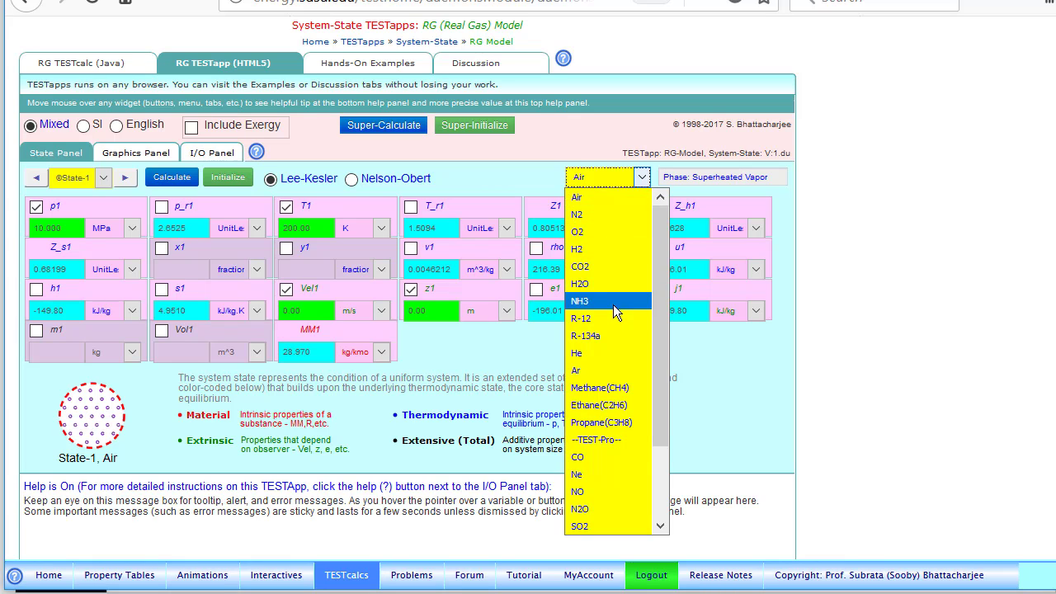
pyautogui.click(589, 366)
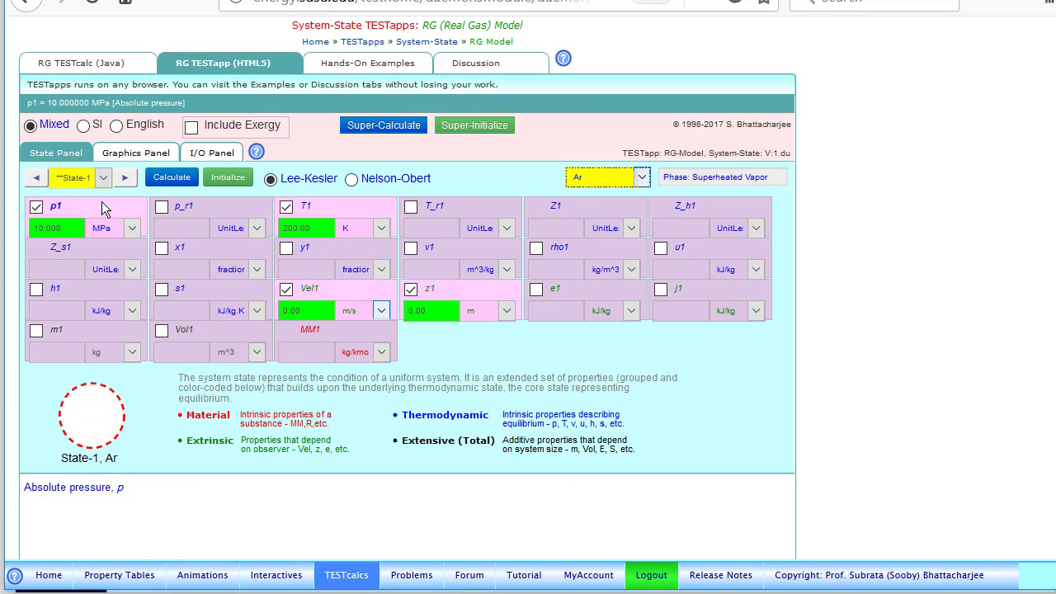
pyautogui.click(159, 182)
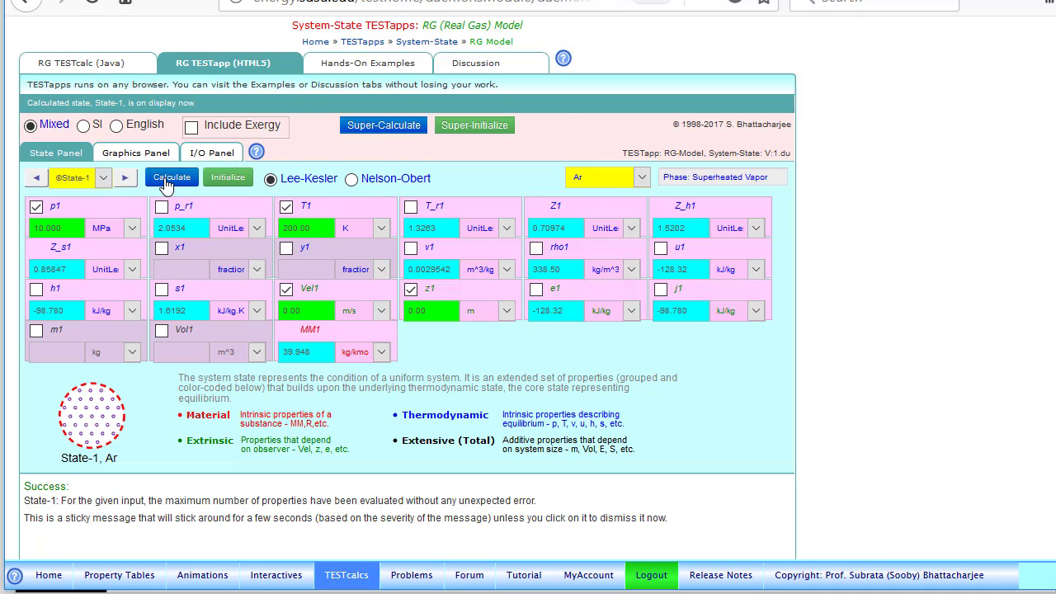
# Step: Run Super-Calculate and examine which substance each state uses in the generated TEST-code
pyautogui.click(386, 129)
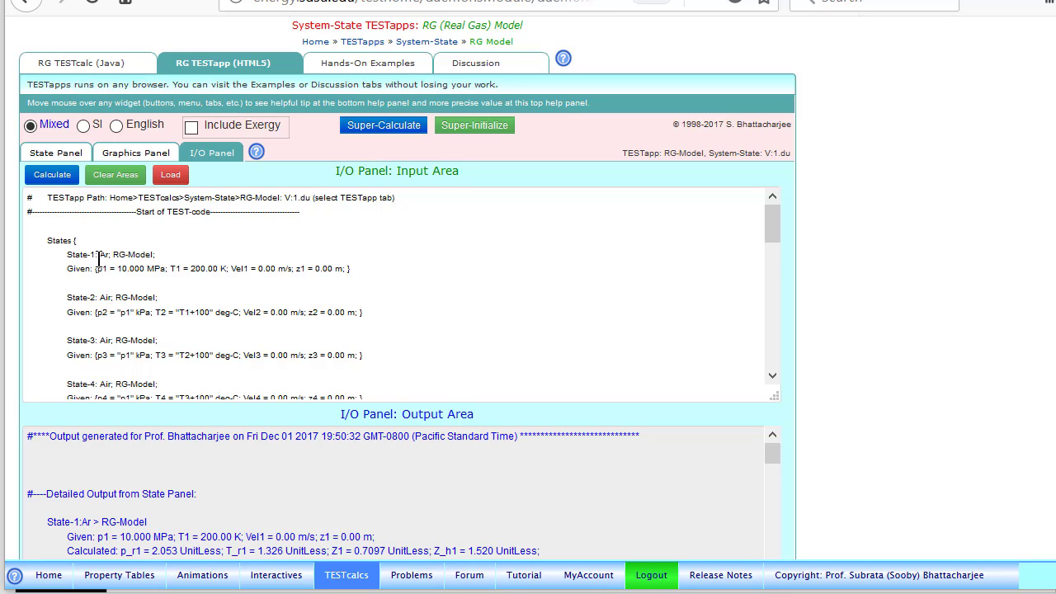
pyautogui.moveTo(78, 298); pyautogui.dragTo(143, 340)
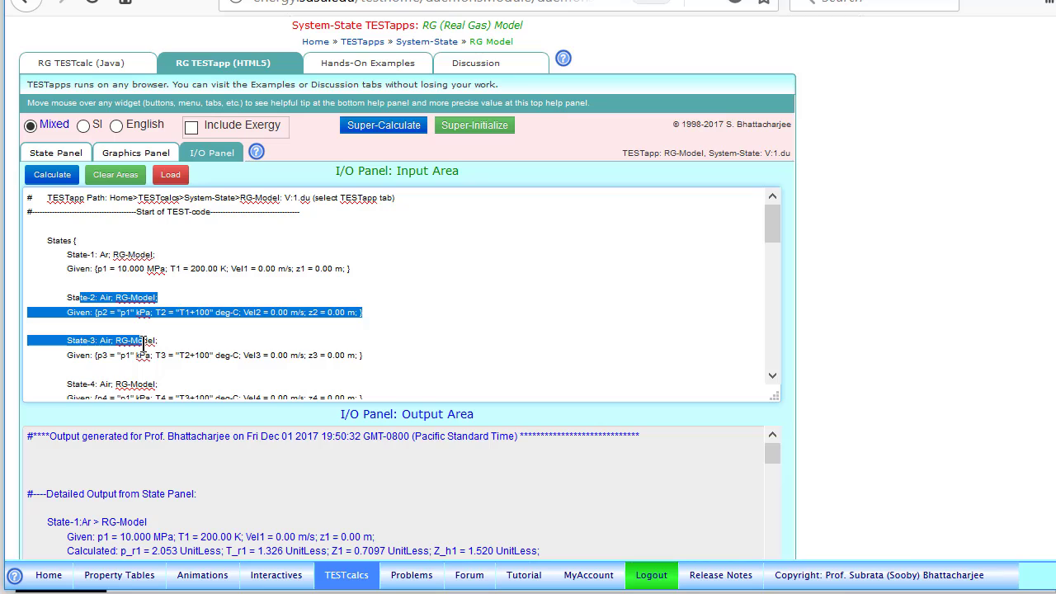
pyautogui.click(101, 298)
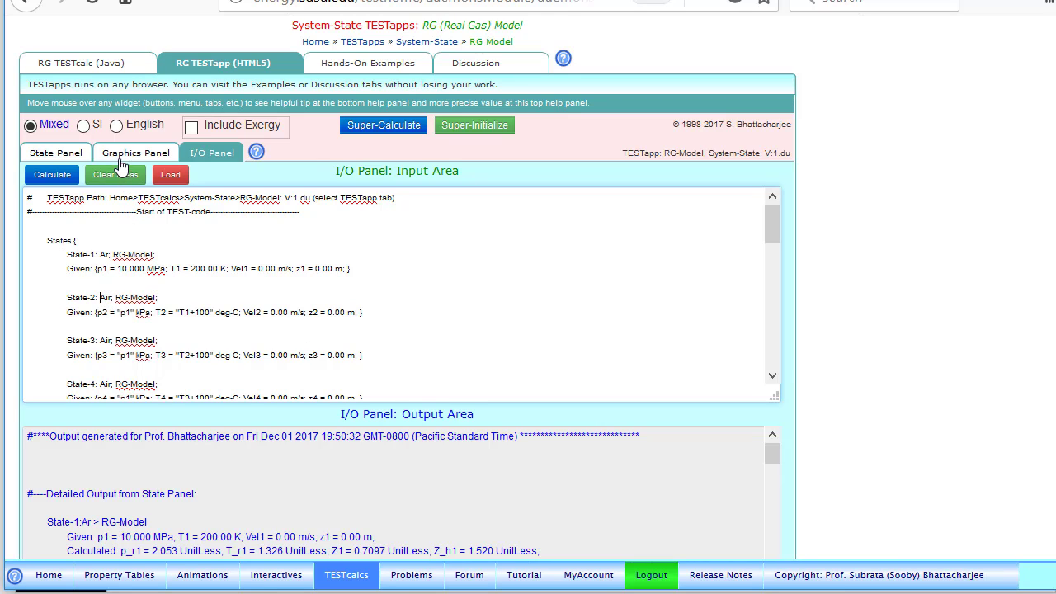
# Step: Change the working substance to Ar for State-2 through State-13, calculating each state
pyautogui.click(77, 156)
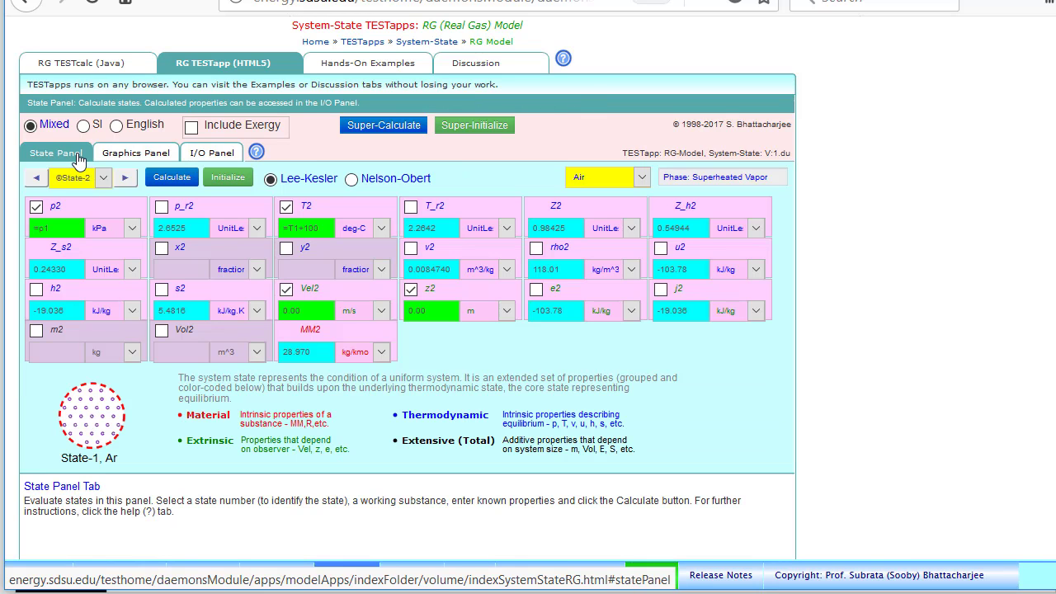
pyautogui.click(580, 190)
pyautogui.click(587, 369)
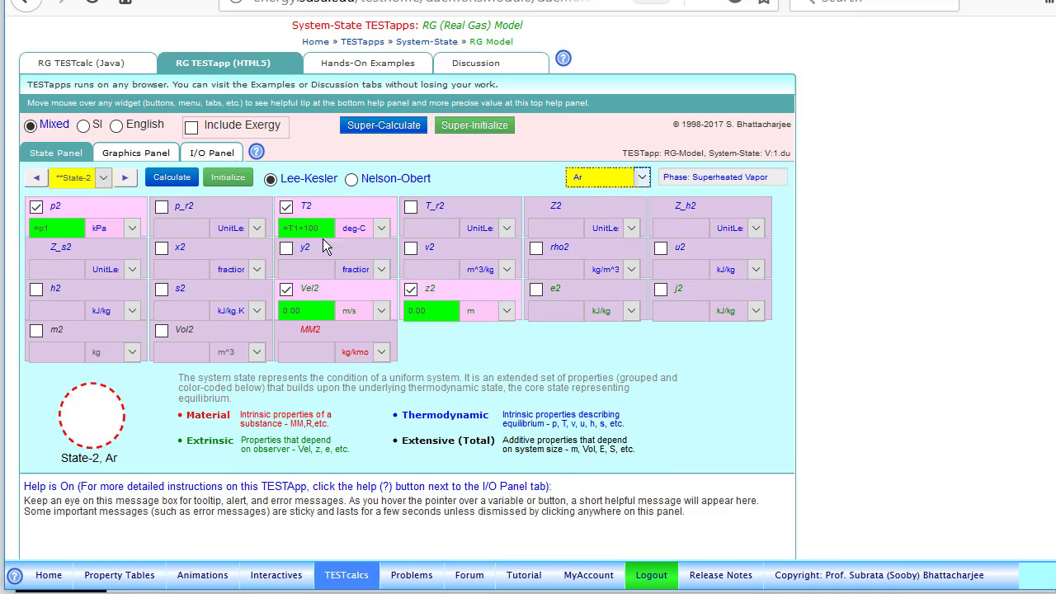
pyautogui.click(172, 177)
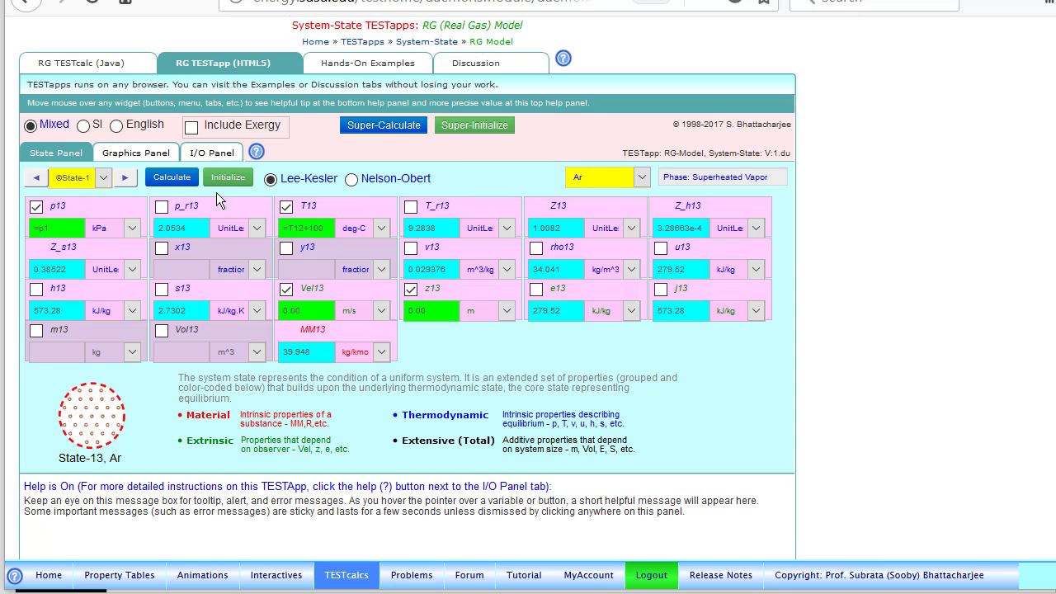
pyautogui.click(156, 180)
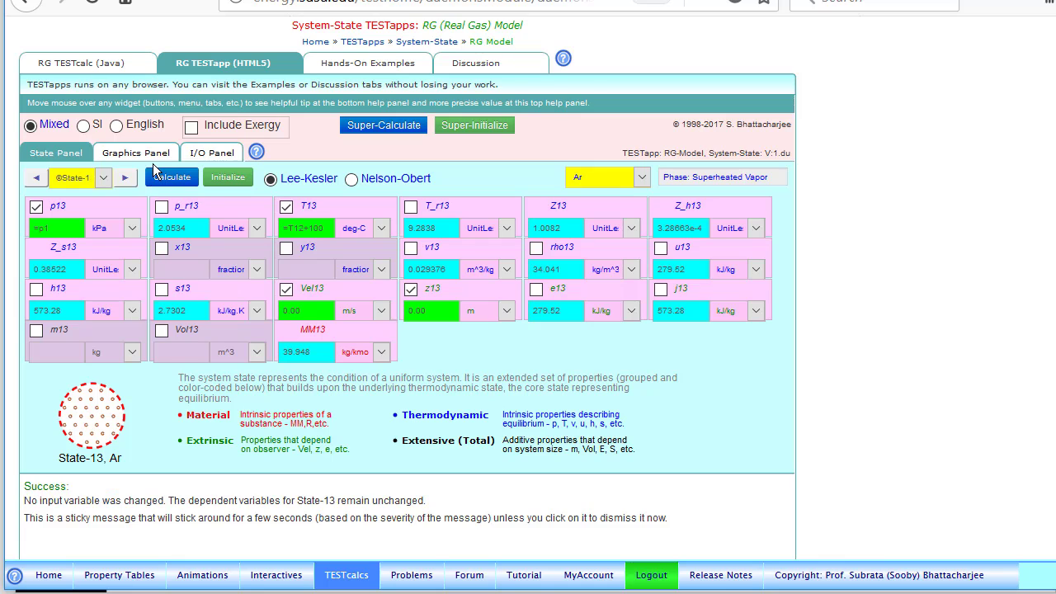
# Step: Plot the u-T diagram for the argon states, review the property table, and join the plotted states with a line
pyautogui.click(135, 153)
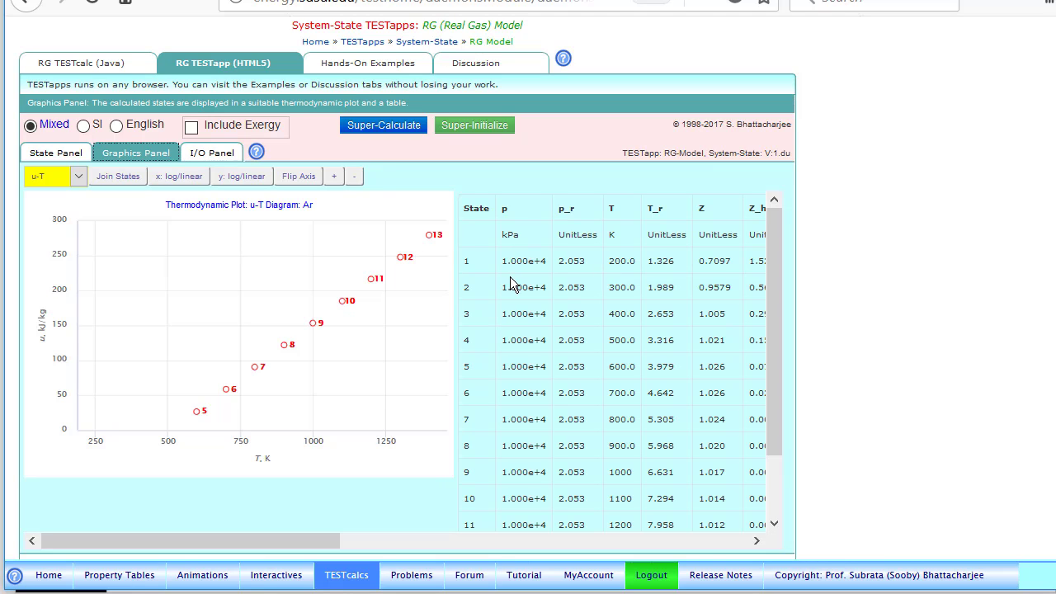
pyautogui.hscroll(3, 509, 276)
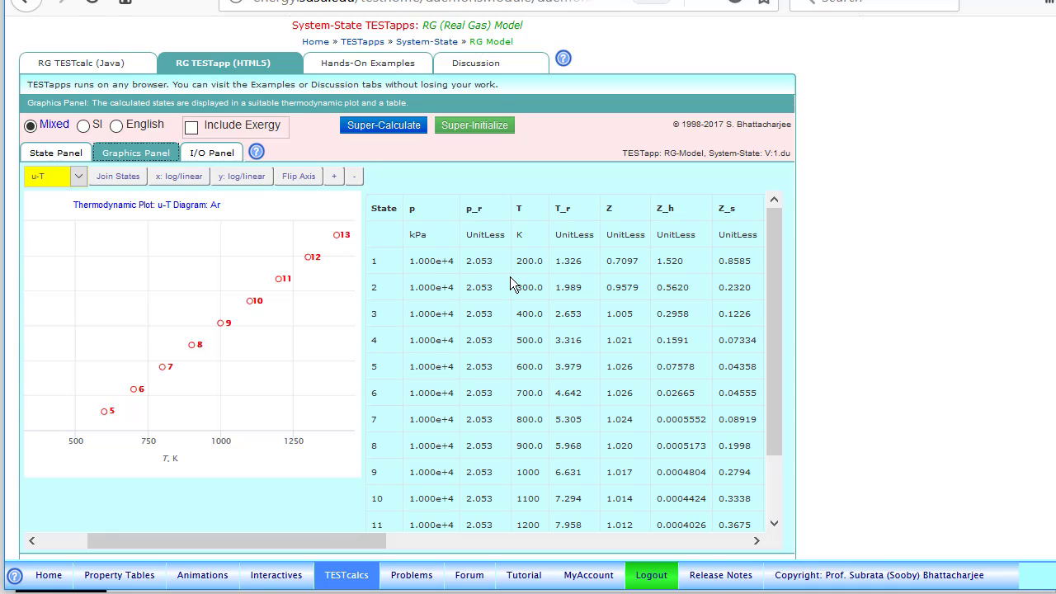
pyautogui.hscroll(-3, 510, 277)
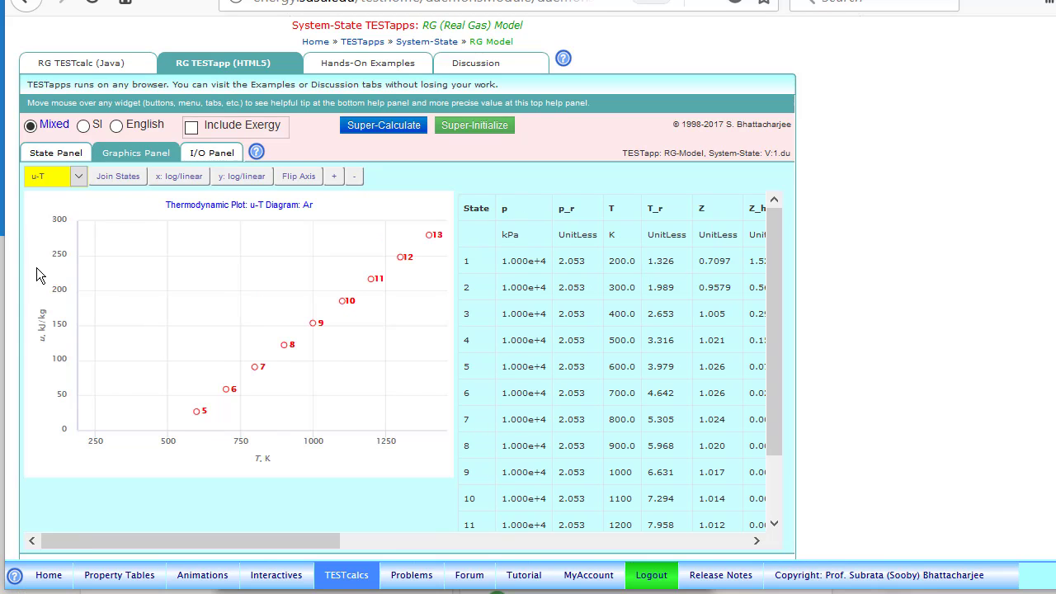
pyautogui.click(117, 176)
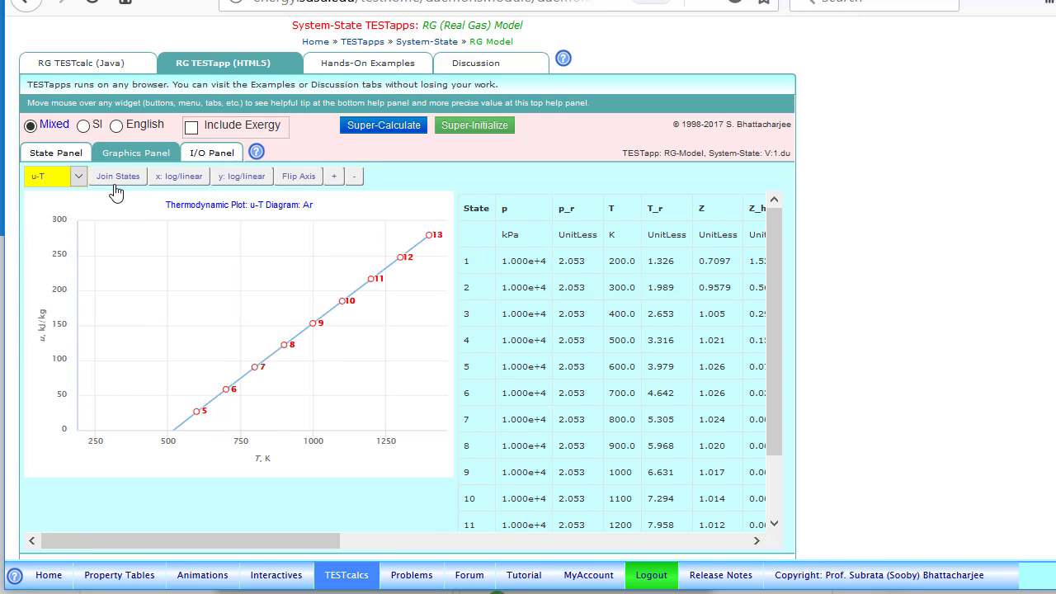